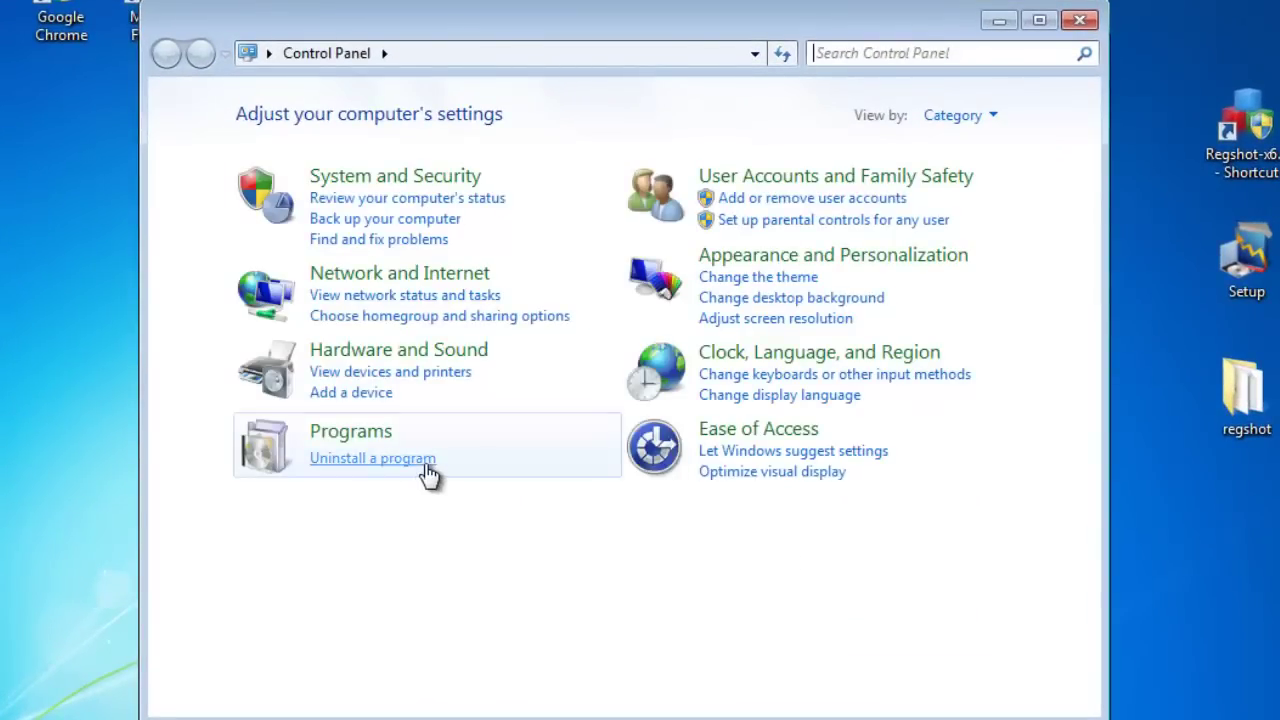
# - Uninstall the istartpageing program with its Shortcut component selected, and close the Control Panel window
pyautogui.click(426, 466)
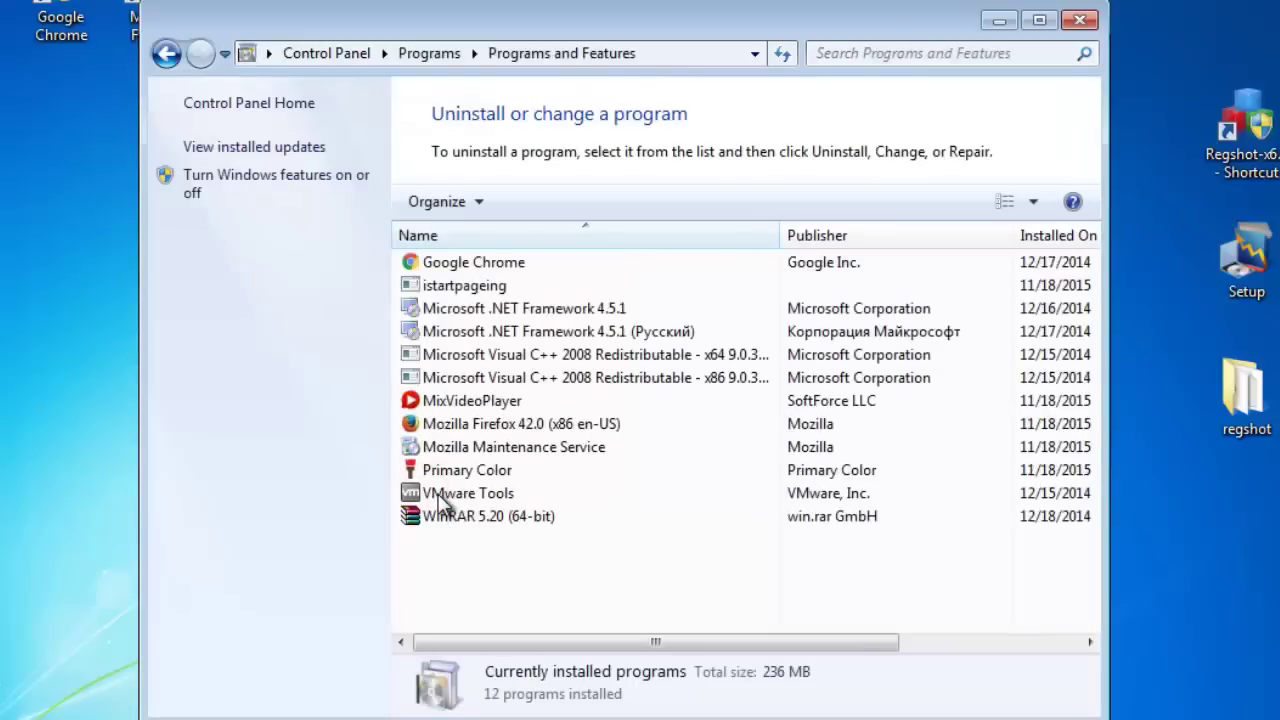
pyautogui.click(538, 285)
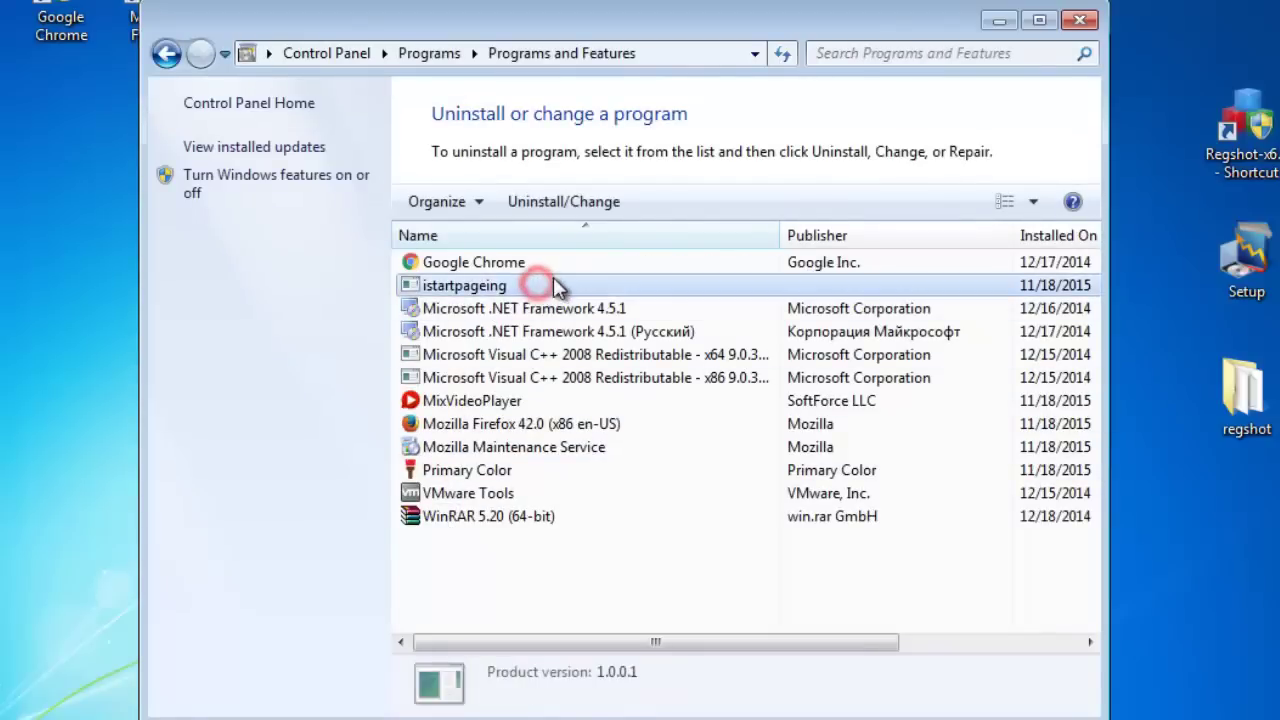
pyautogui.click(560, 207)
pyautogui.click(549, 420)
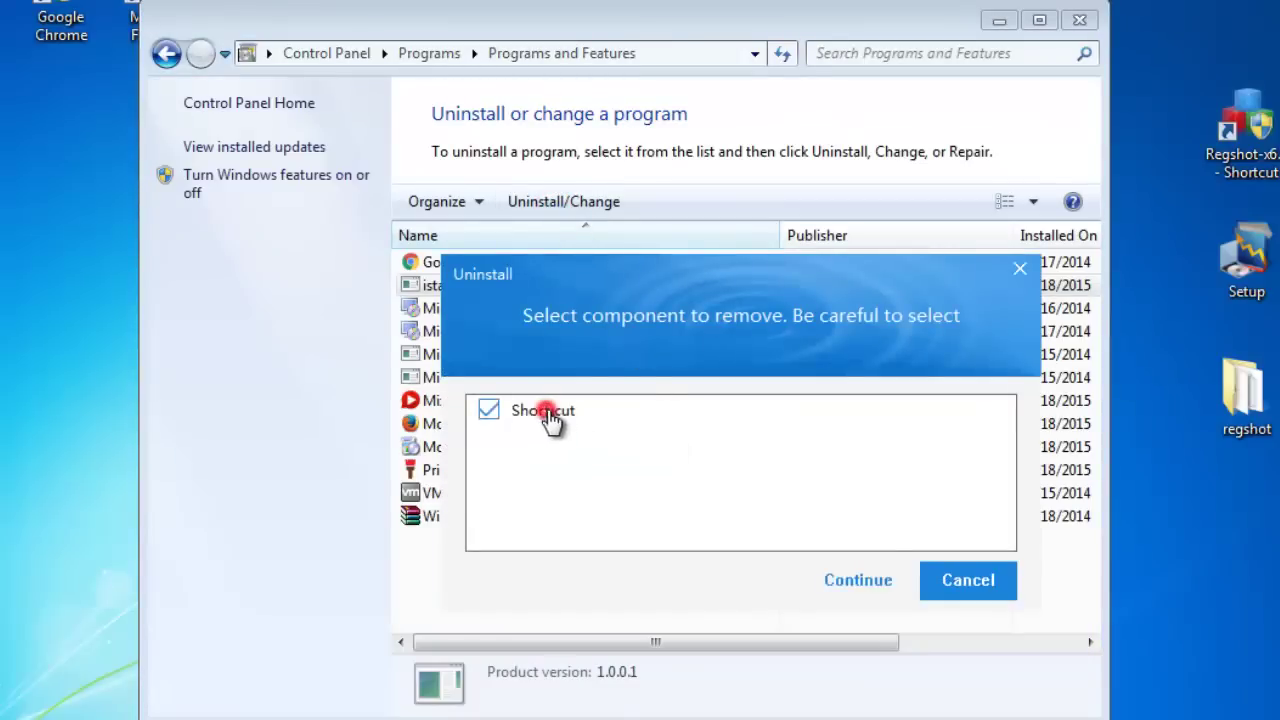
pyautogui.click(858, 584)
pyautogui.click(945, 585)
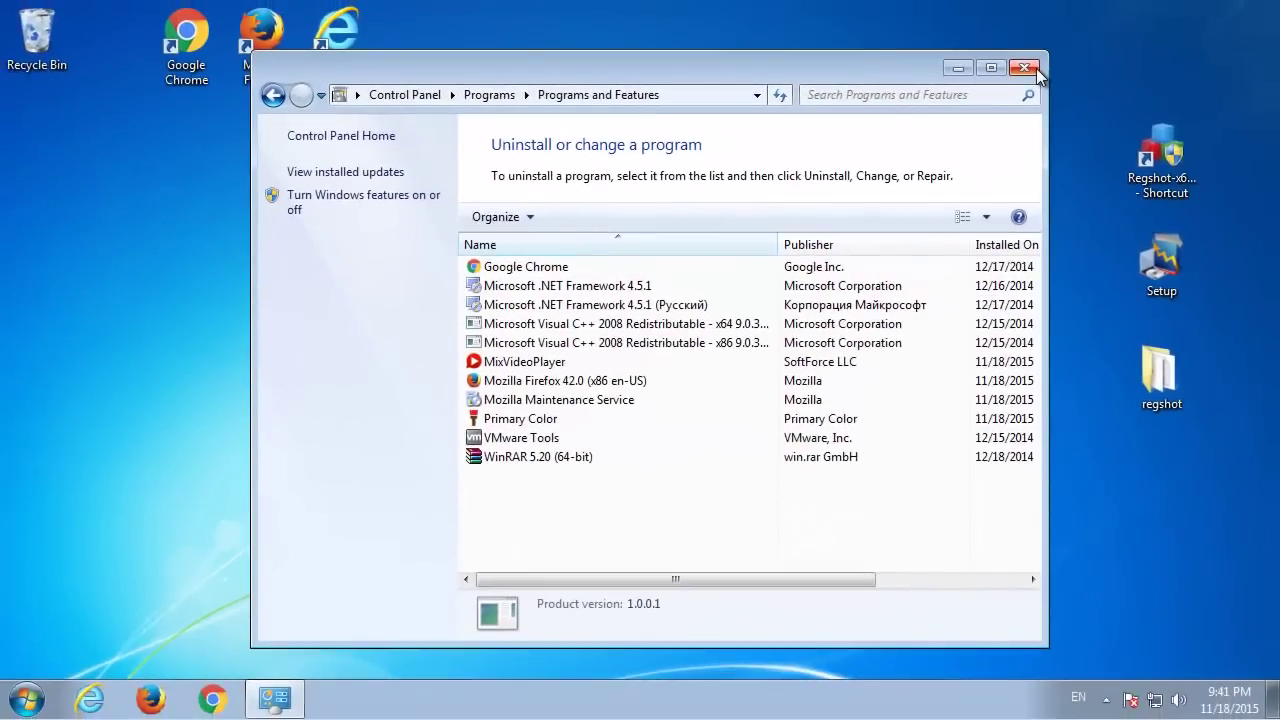
pyautogui.click(1079, 20)
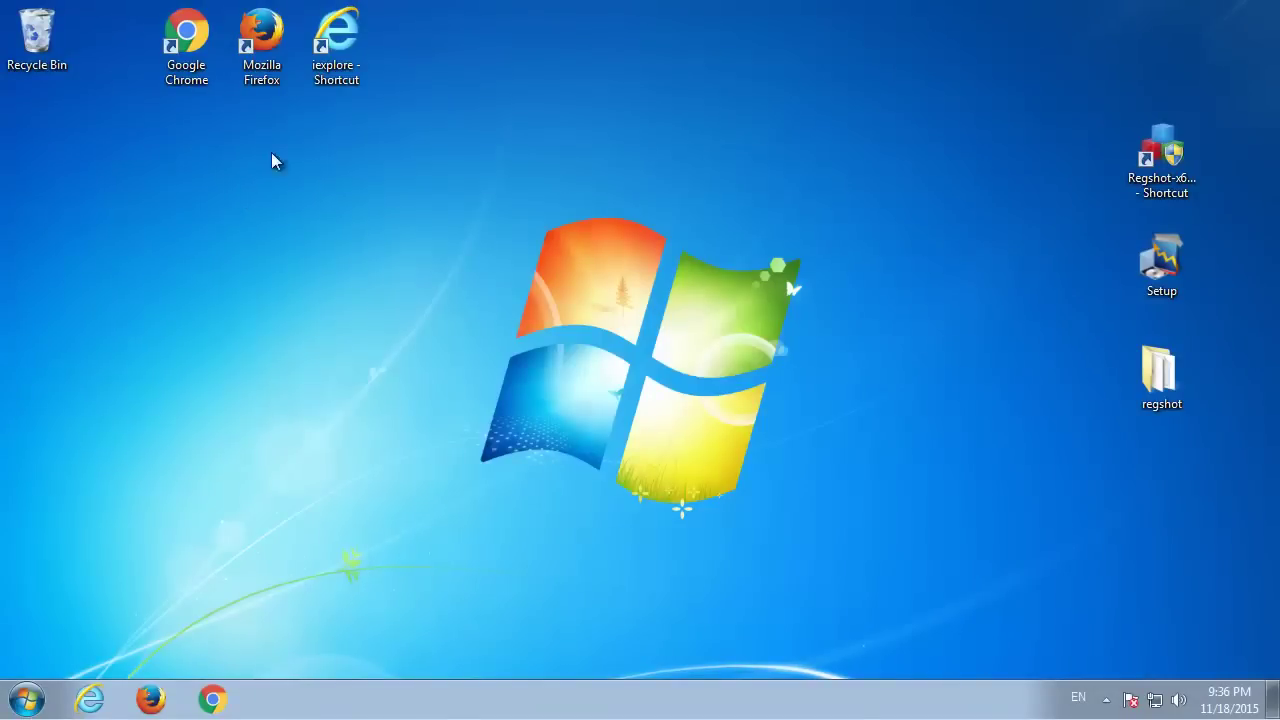
# - Open Internet Explorer from its desktop shortcut and enter about:blank as the home page in Internet Options
pyautogui.click(347, 55)
pyautogui.doubleClick(333, 40)
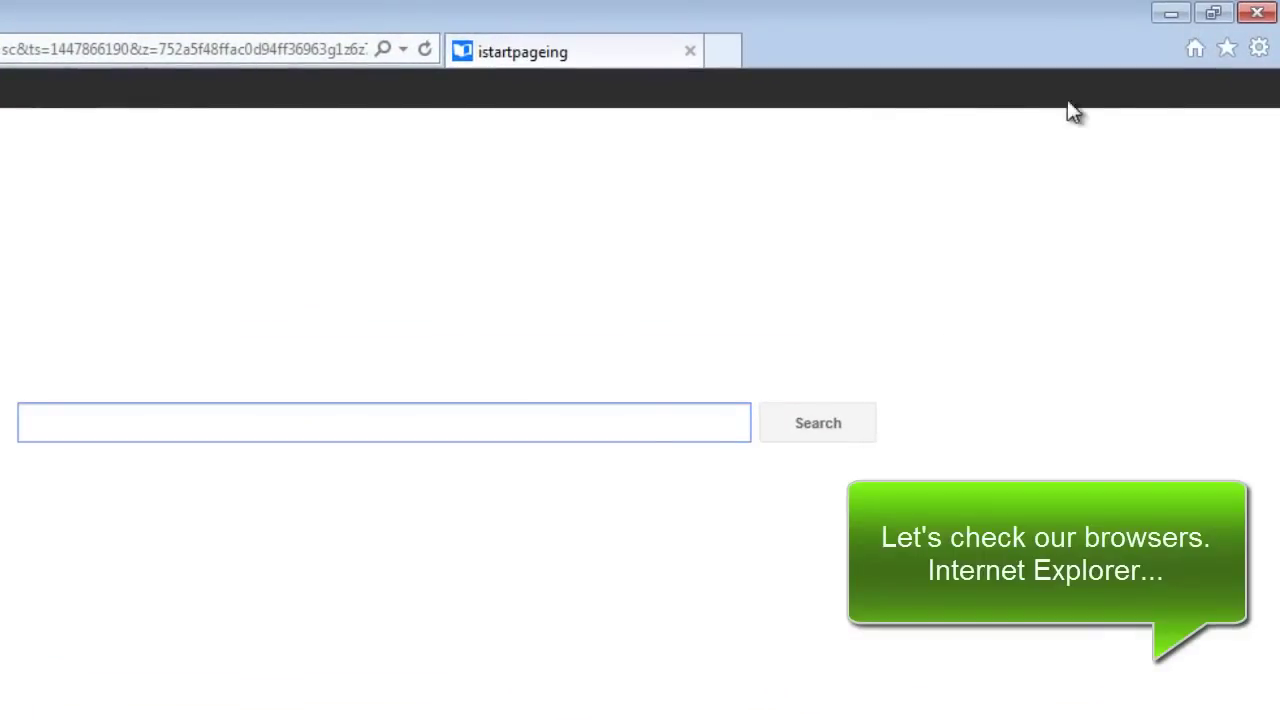
pyautogui.click(1258, 48)
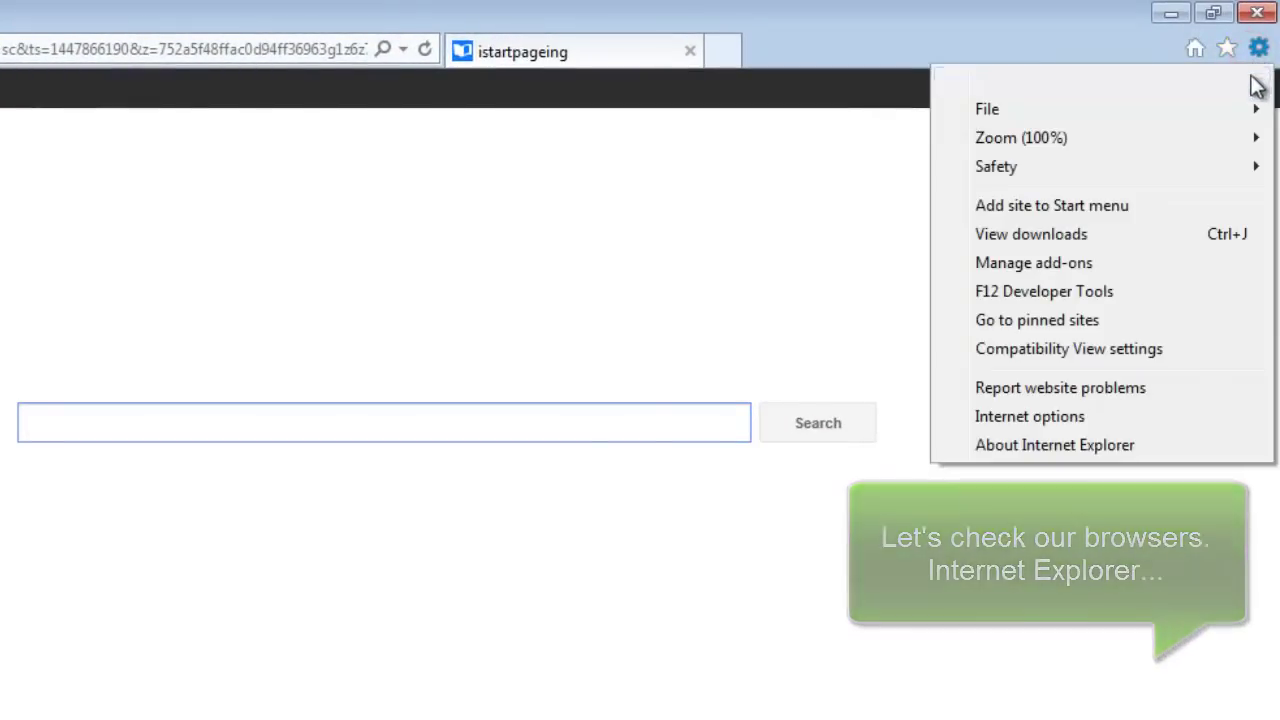
pyautogui.click(1154, 423)
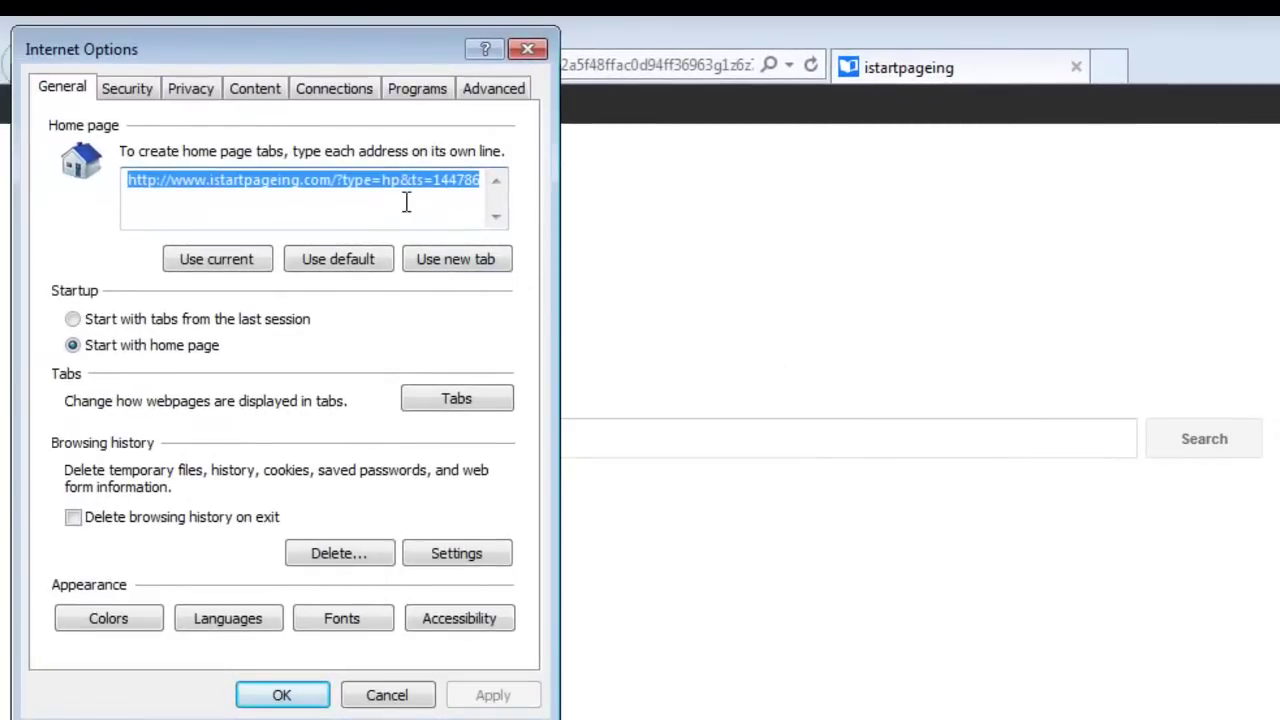
pyautogui.write('about:blank')
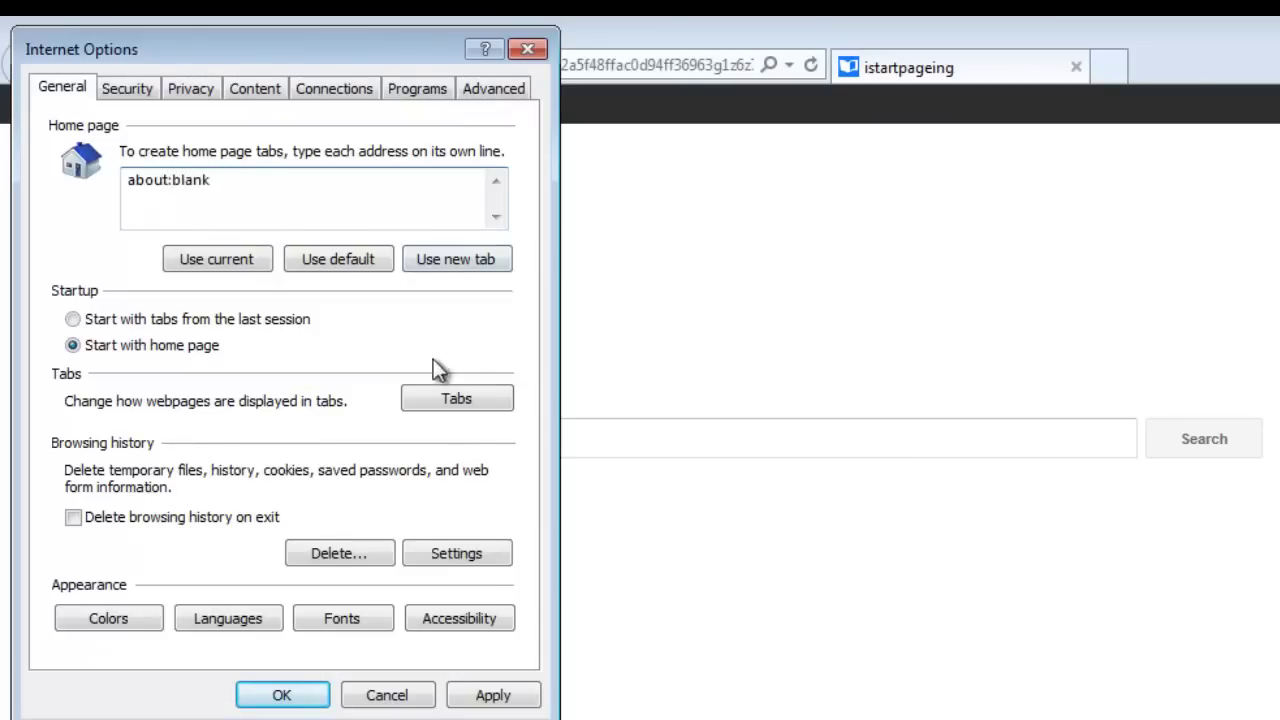
# - Set new tabs to open a blank page, save the Internet Options, and close the browser
pyautogui.click(495, 410)
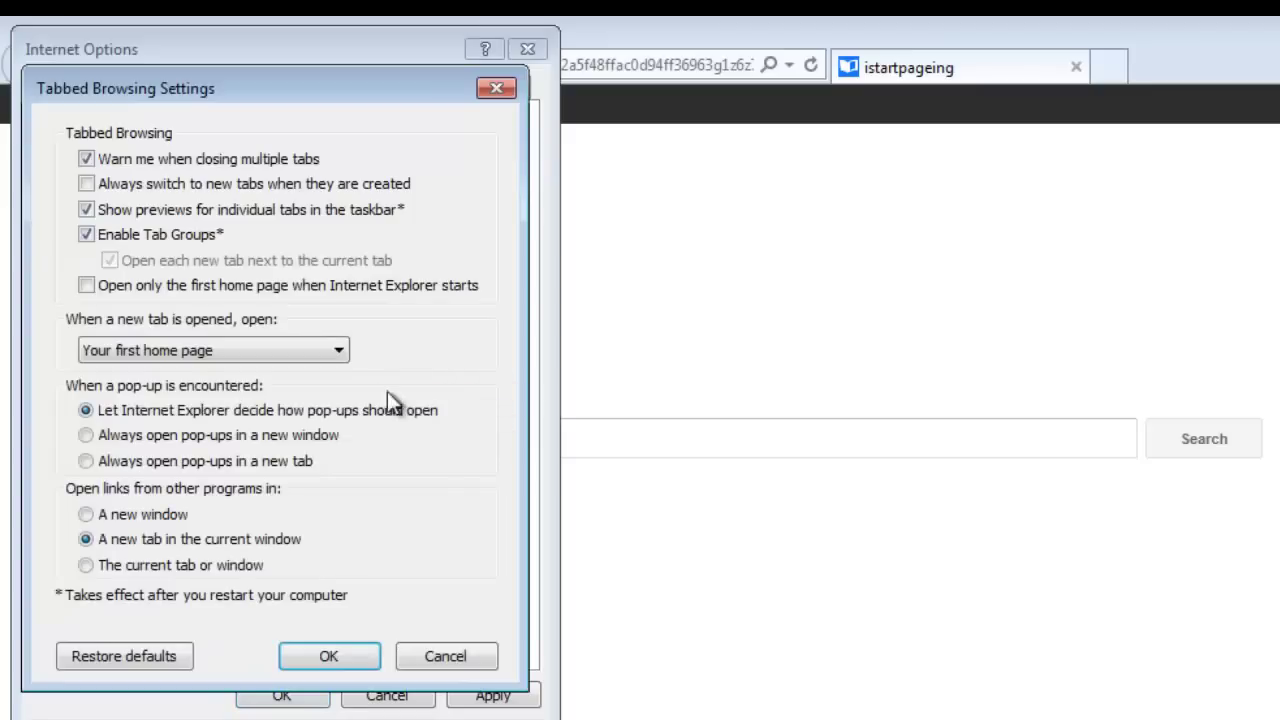
pyautogui.click(309, 355)
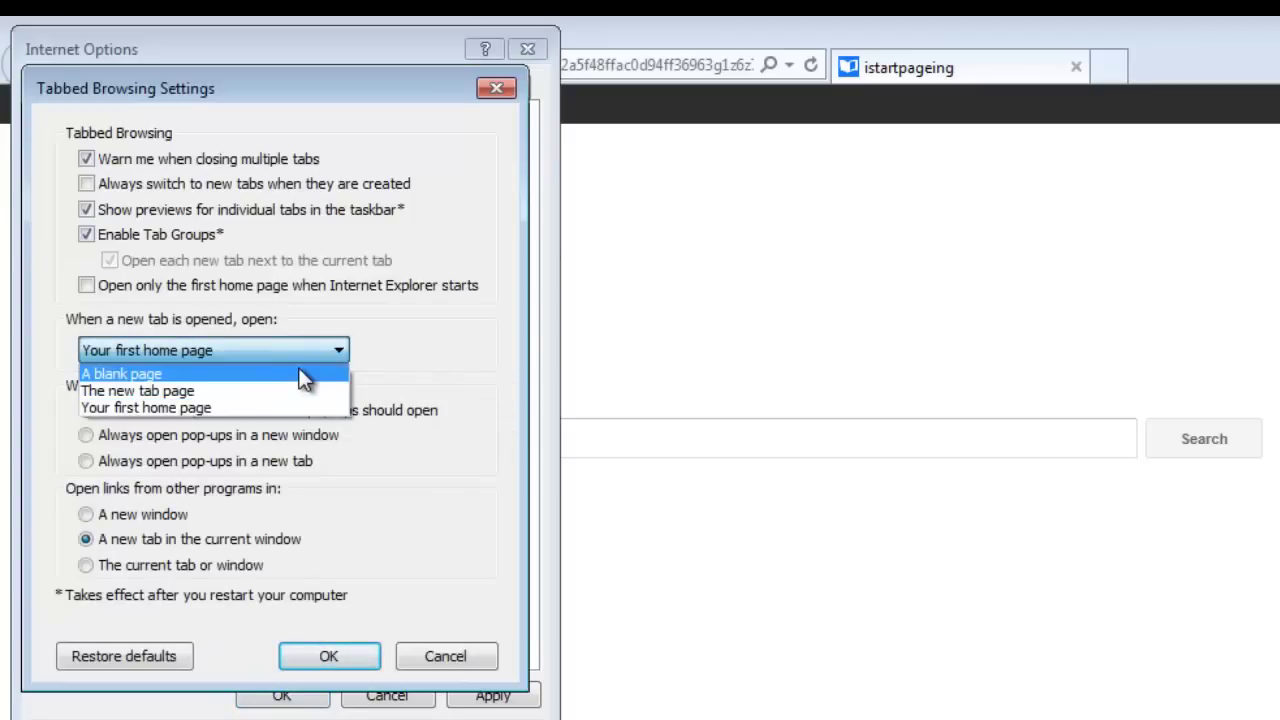
pyautogui.click(303, 376)
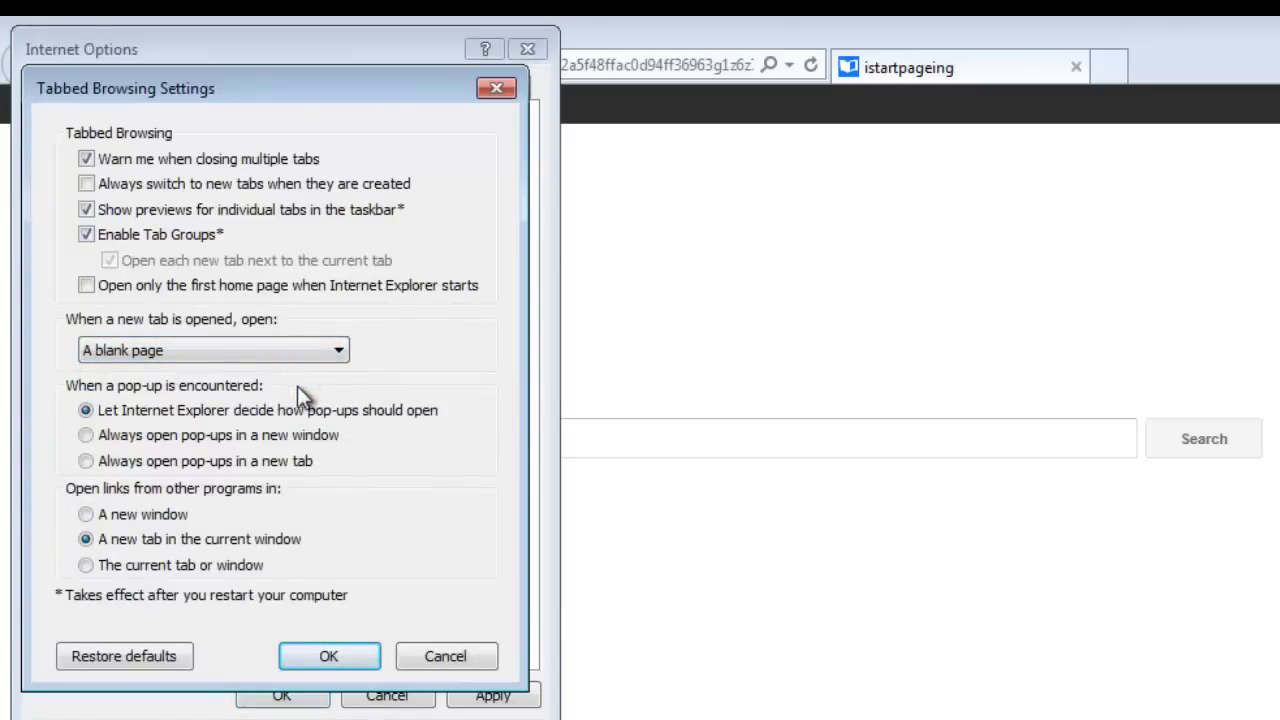
pyautogui.click(338, 662)
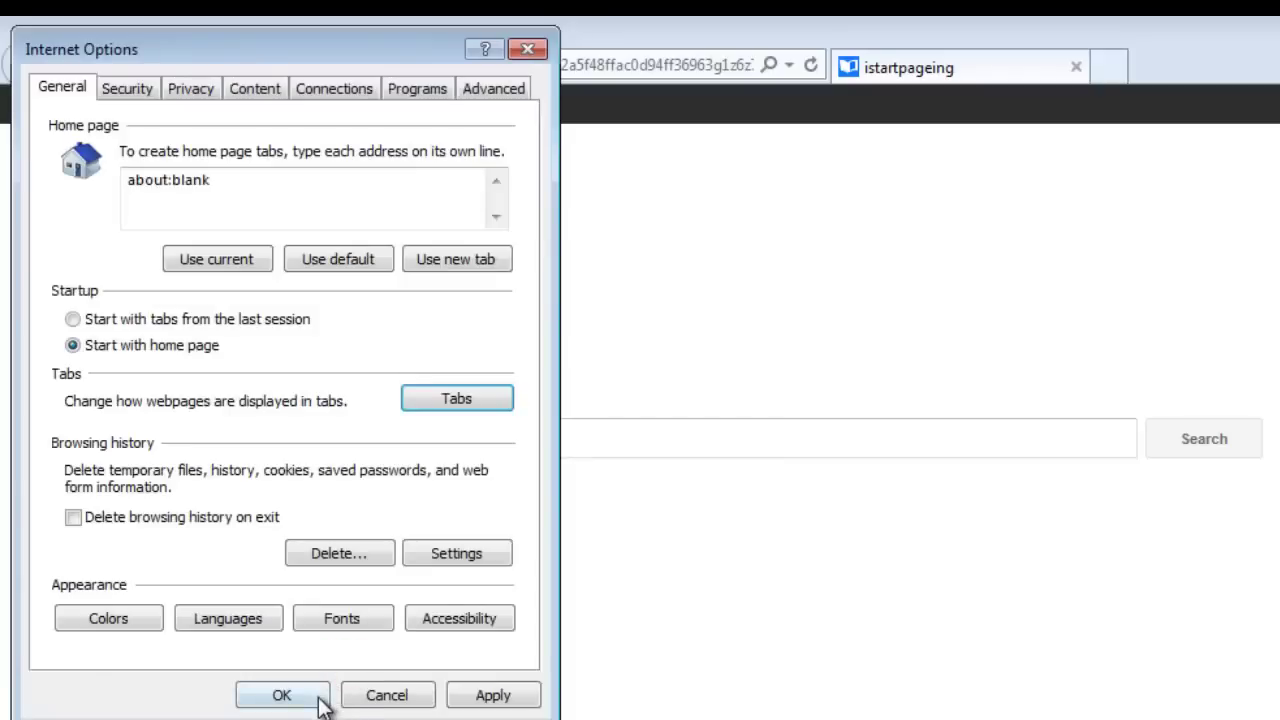
pyautogui.click(318, 701)
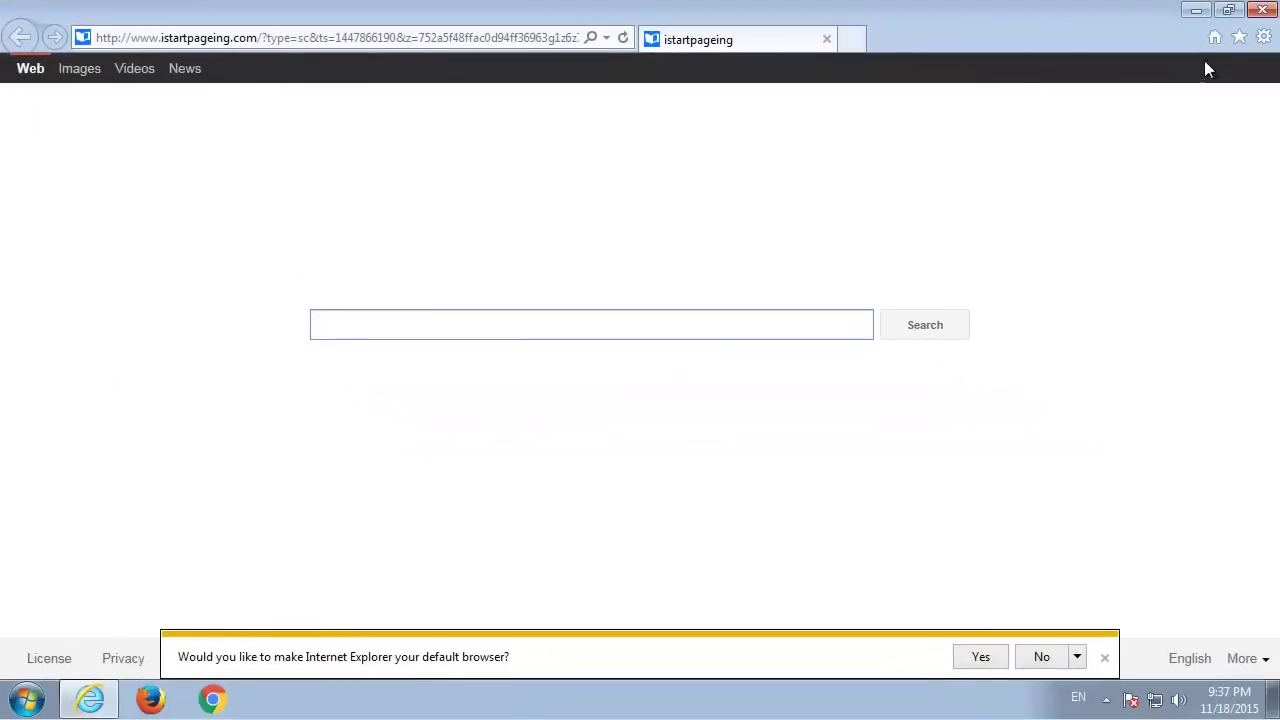
pyautogui.click(1263, 14)
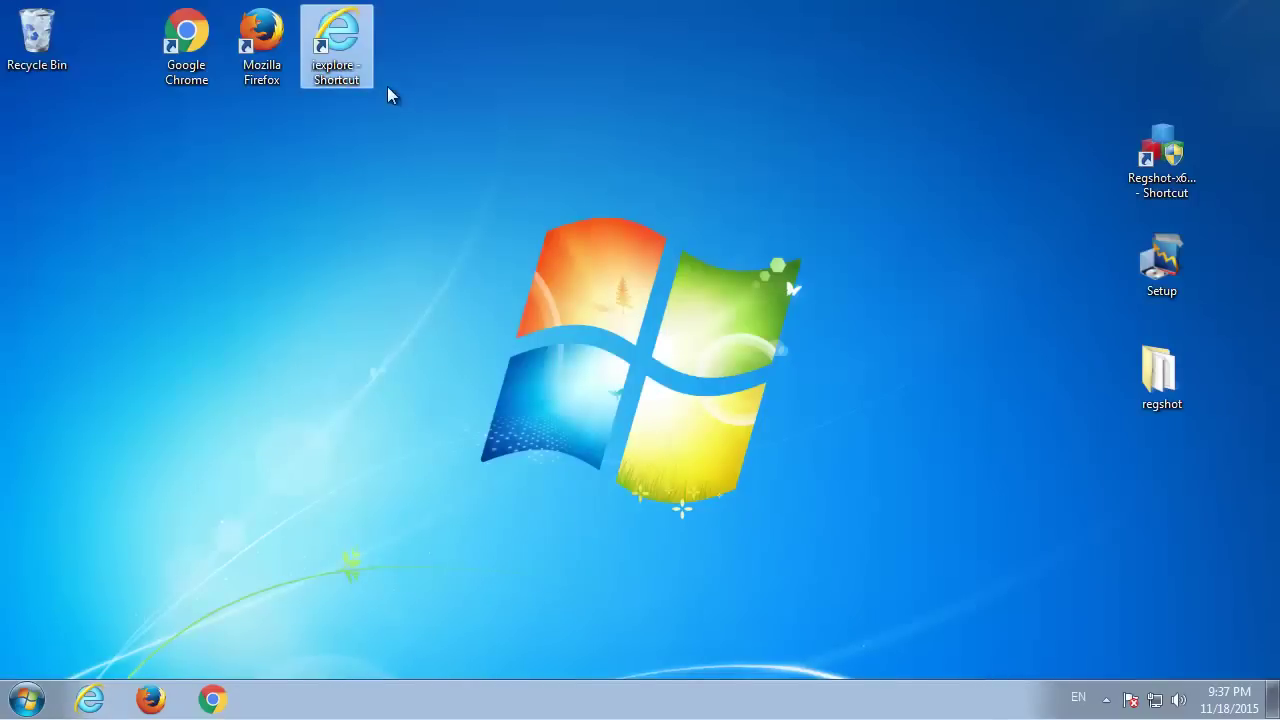
# - Remove the istartpageing URL from the iexplore shortcut's target, keeping only "C:\Program Files\Internet Explorer\iexplore.exe", and save the shortcut properties
pyautogui.rightClick(346, 60)
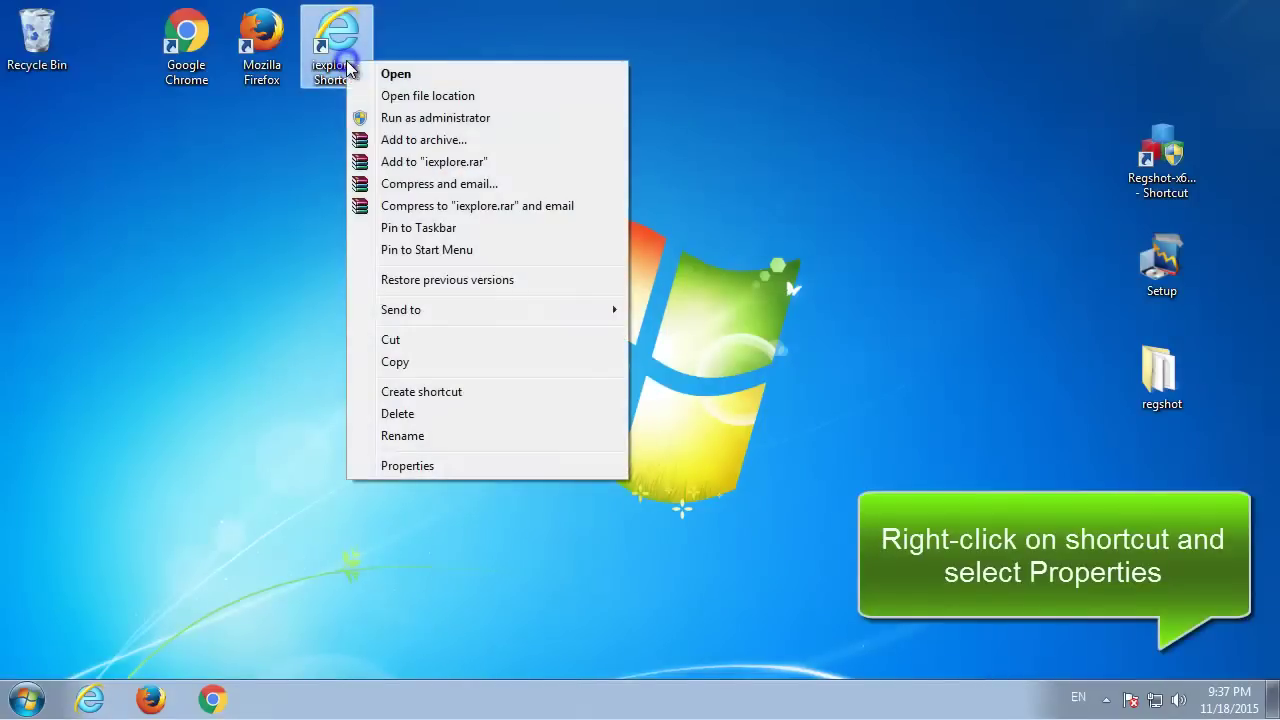
pyautogui.click(420, 468)
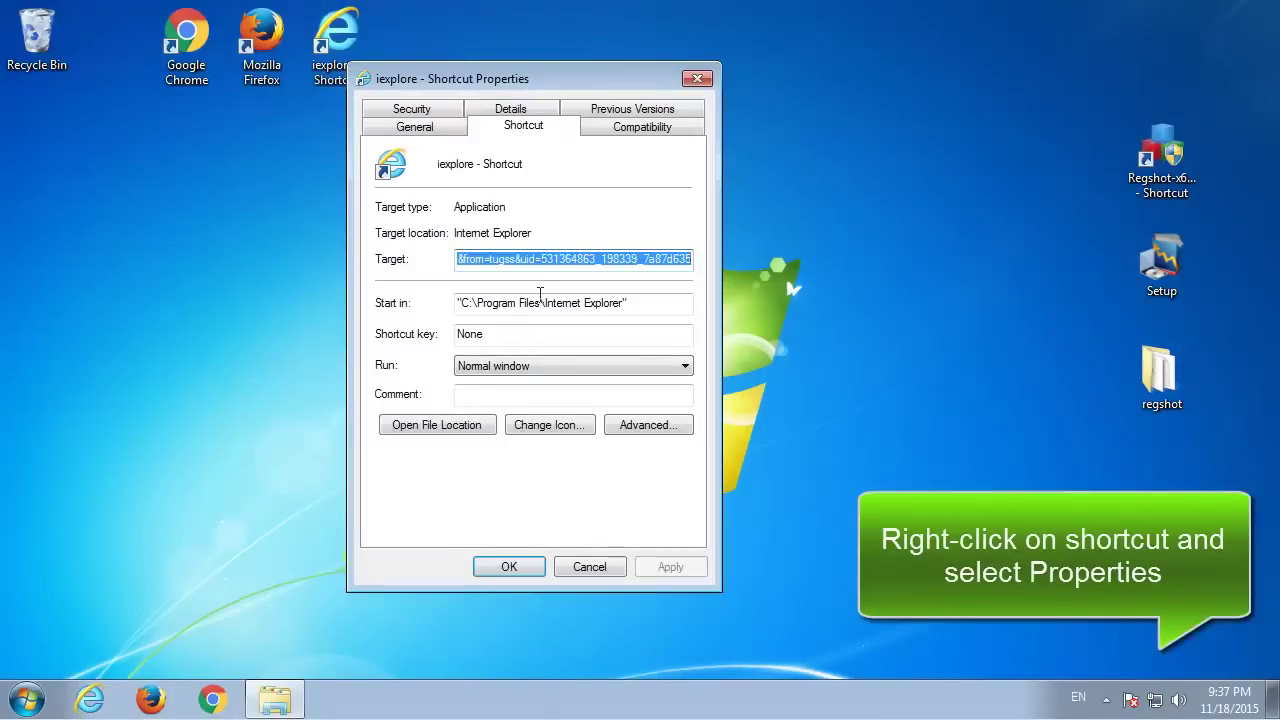
pyautogui.moveTo(463, 259); pyautogui.dragTo(662, 266)
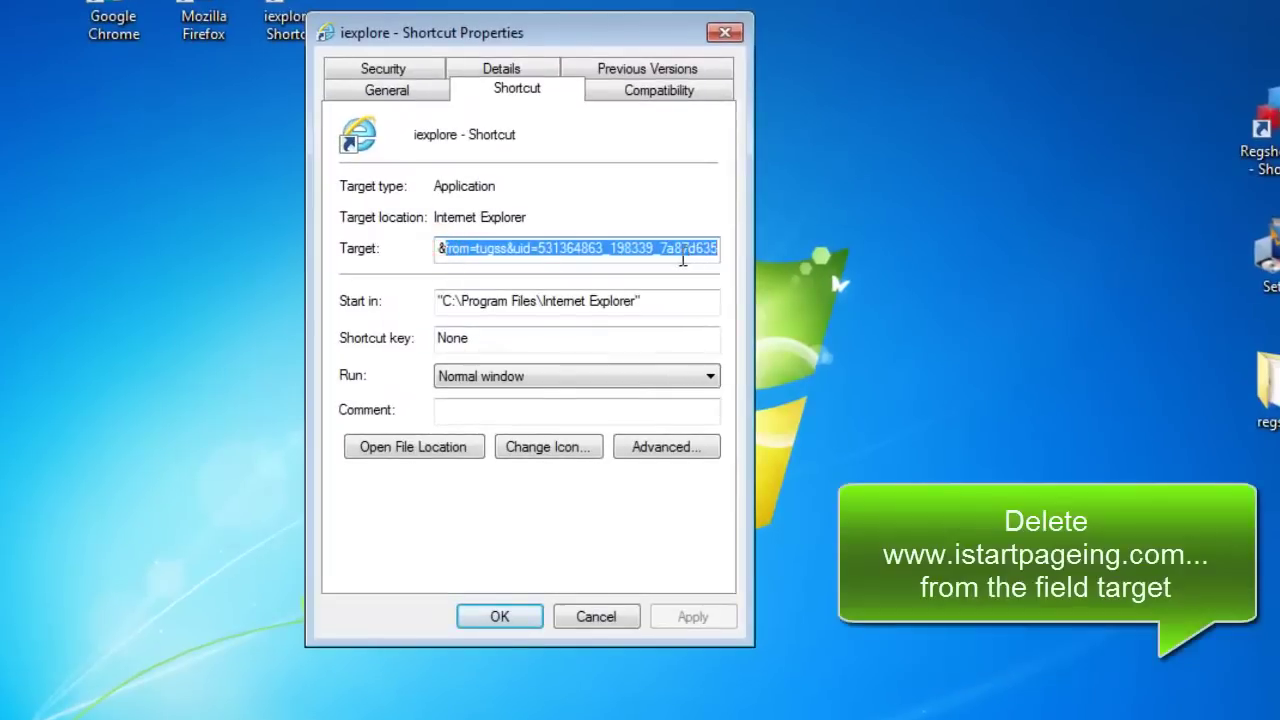
pyautogui.press('Delete')
pyautogui.moveTo(447, 252); pyautogui.dragTo(745, 255)
pyautogui.press('Delete')
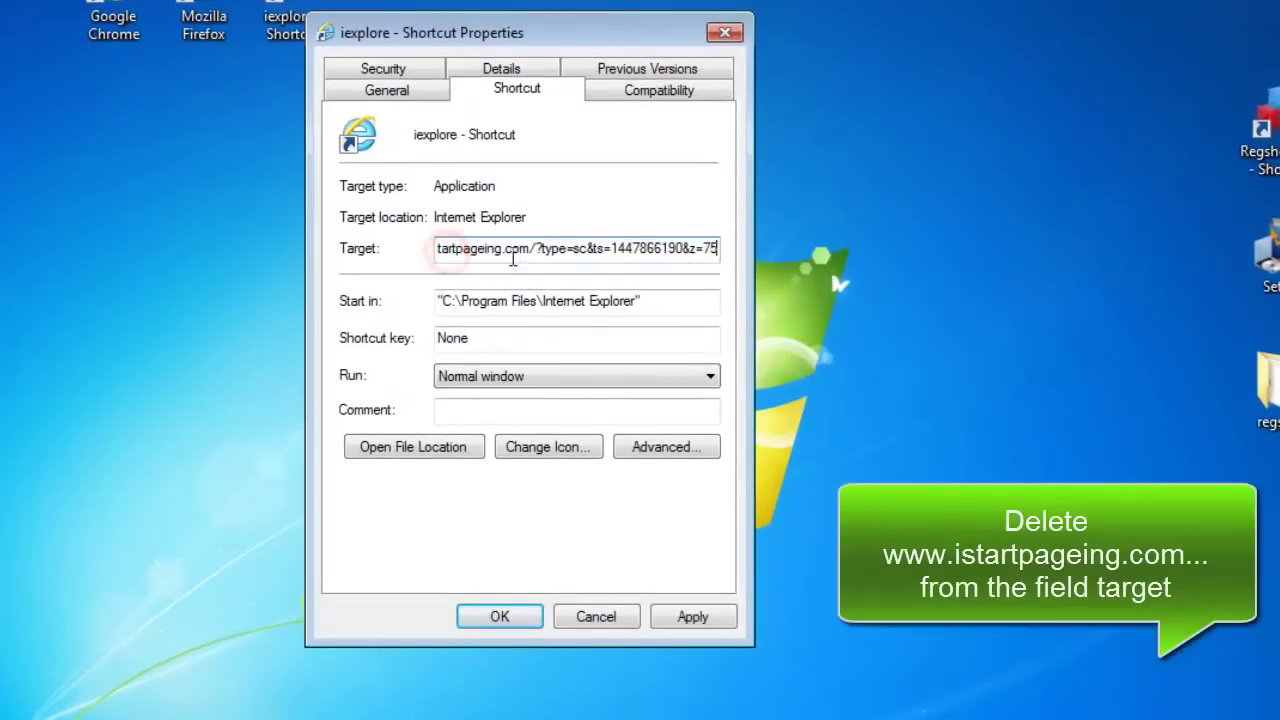
pyautogui.press('Left')
pyautogui.press('Left')
pyautogui.press('Left')
pyautogui.press('Left')
pyautogui.press('Left')
pyautogui.press('Left')
pyautogui.press('Left')
pyautogui.press('Left')
pyautogui.press('Left')
pyautogui.press('Left')
pyautogui.press('Left')
pyautogui.press('Left')
pyautogui.press('Left')
pyautogui.press('Left')
pyautogui.press('Left')
pyautogui.press('Left')
pyautogui.press('Left')
pyautogui.press('Left')
pyautogui.press('Left')
pyautogui.press('Left')
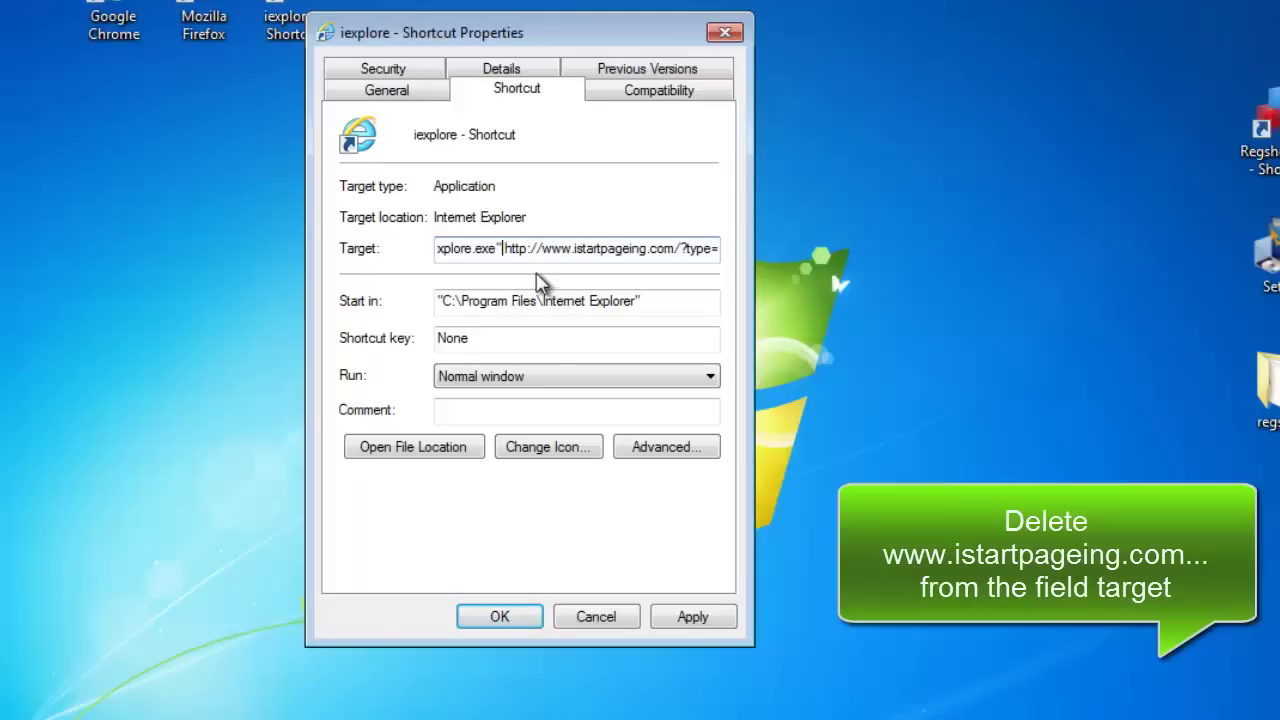
pyautogui.moveTo(503, 248); pyautogui.dragTo(773, 237)
pyautogui.press('Delete')
pyautogui.press('Left')
pyautogui.press('Left')
pyautogui.press('Left')
pyautogui.press('Left')
pyautogui.press('Left')
pyautogui.press('Left')
pyautogui.press('Left')
pyautogui.press('Left')
pyautogui.press('Left')
pyautogui.press('Left')
pyautogui.press('Left')
pyautogui.press('Left')
pyautogui.press('Left')
pyautogui.press('Left')
pyautogui.press('Left')
pyautogui.press('Left')
pyautogui.press('Left')
pyautogui.press('Left')
pyautogui.press('Left')
pyautogui.press('Left')
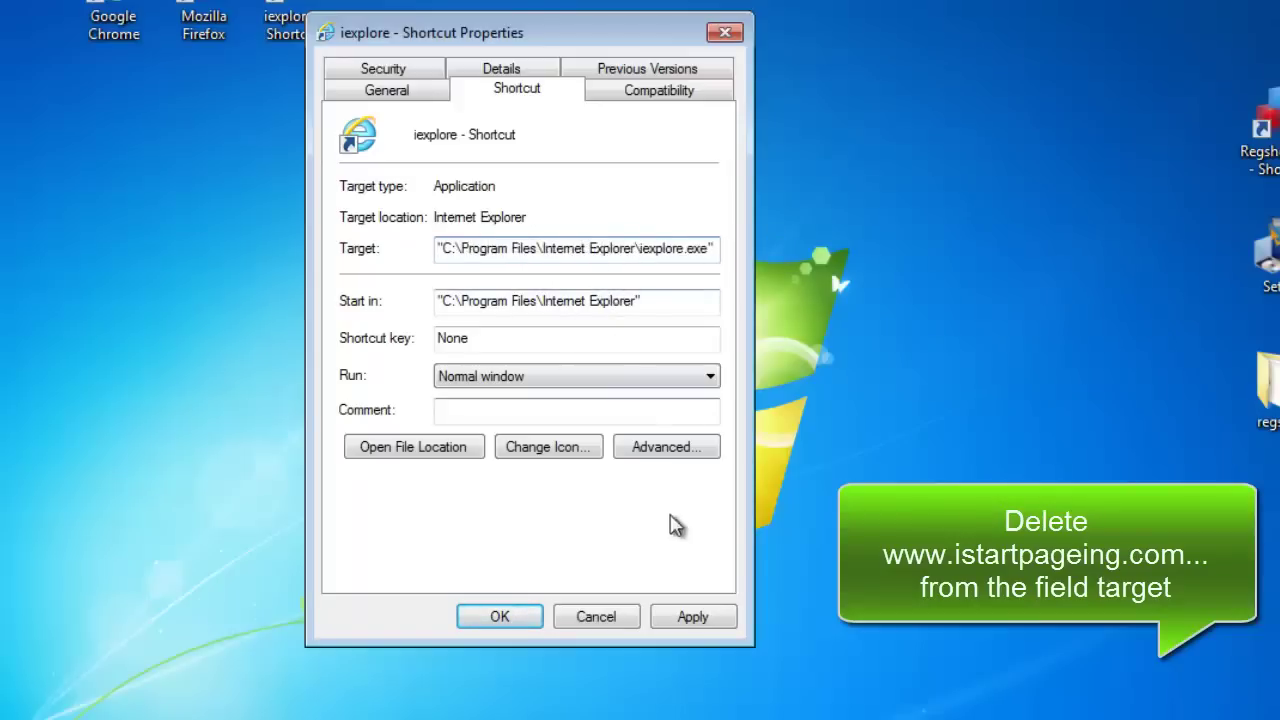
pyautogui.click(724, 620)
pyautogui.click(502, 616)
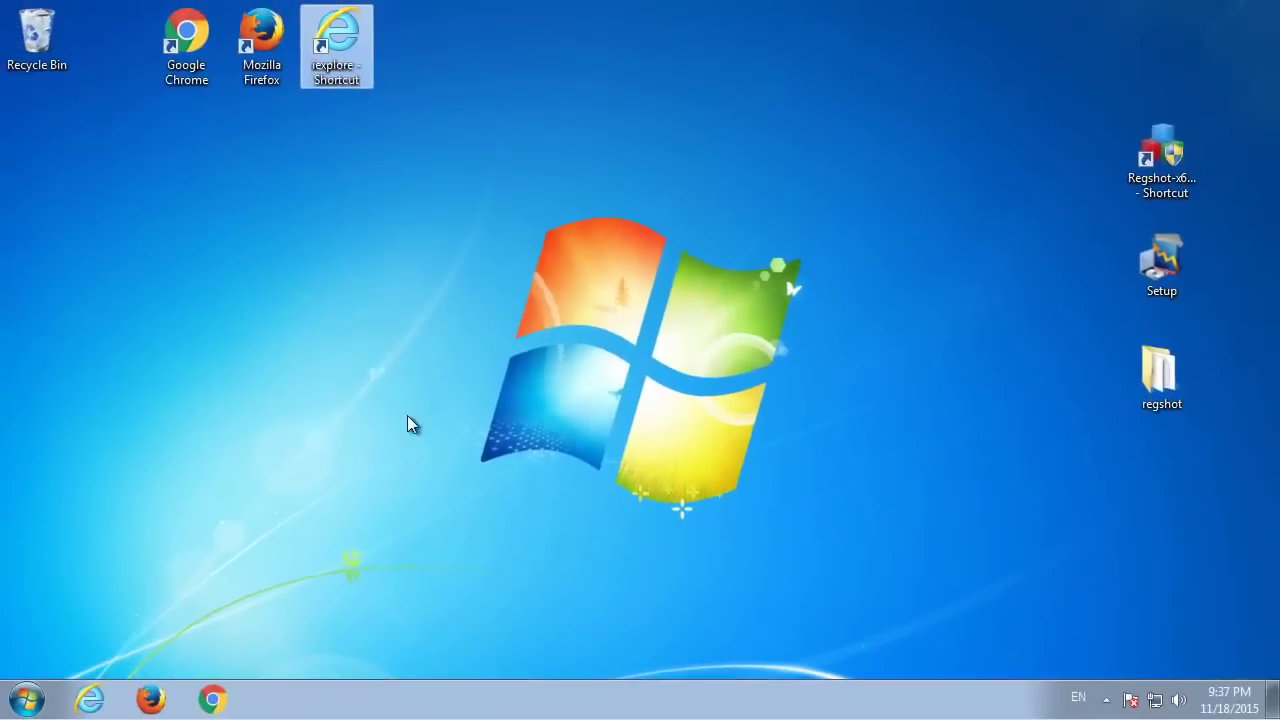
# - Reopen Internet Explorer from its desktop shortcut to check the start page, and close it
pyautogui.click(333, 229)
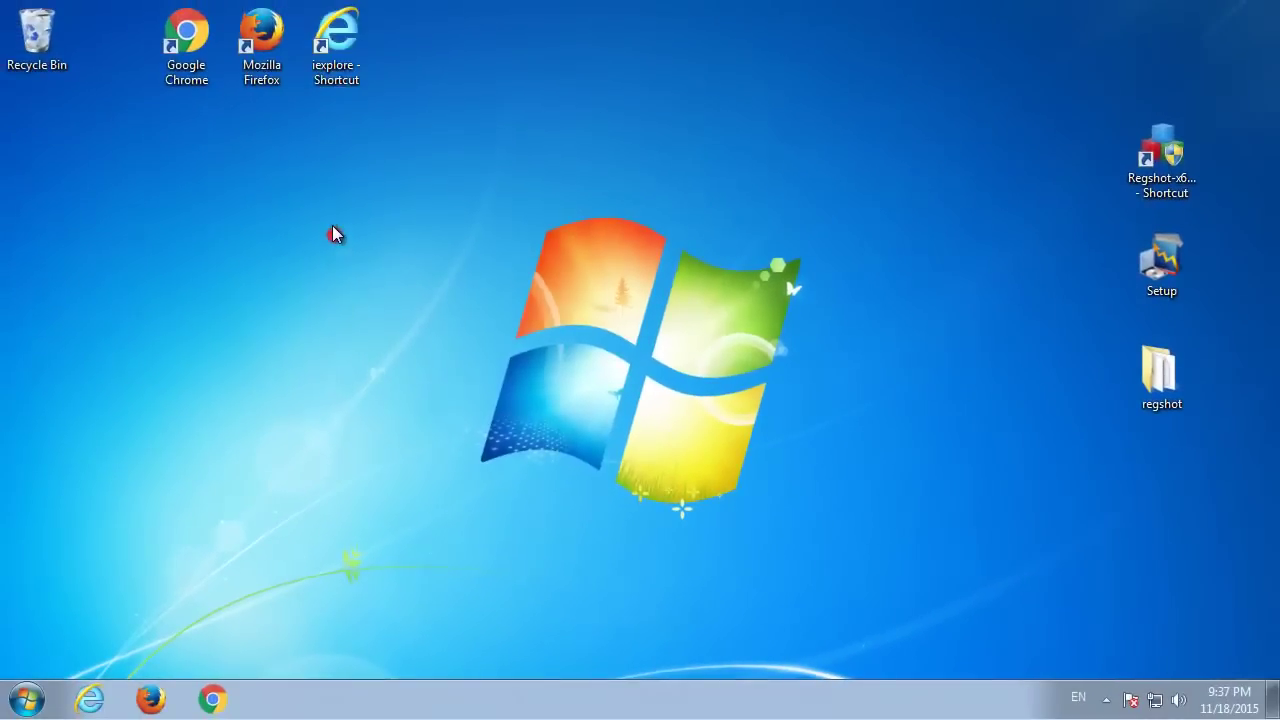
pyautogui.doubleClick(336, 42)
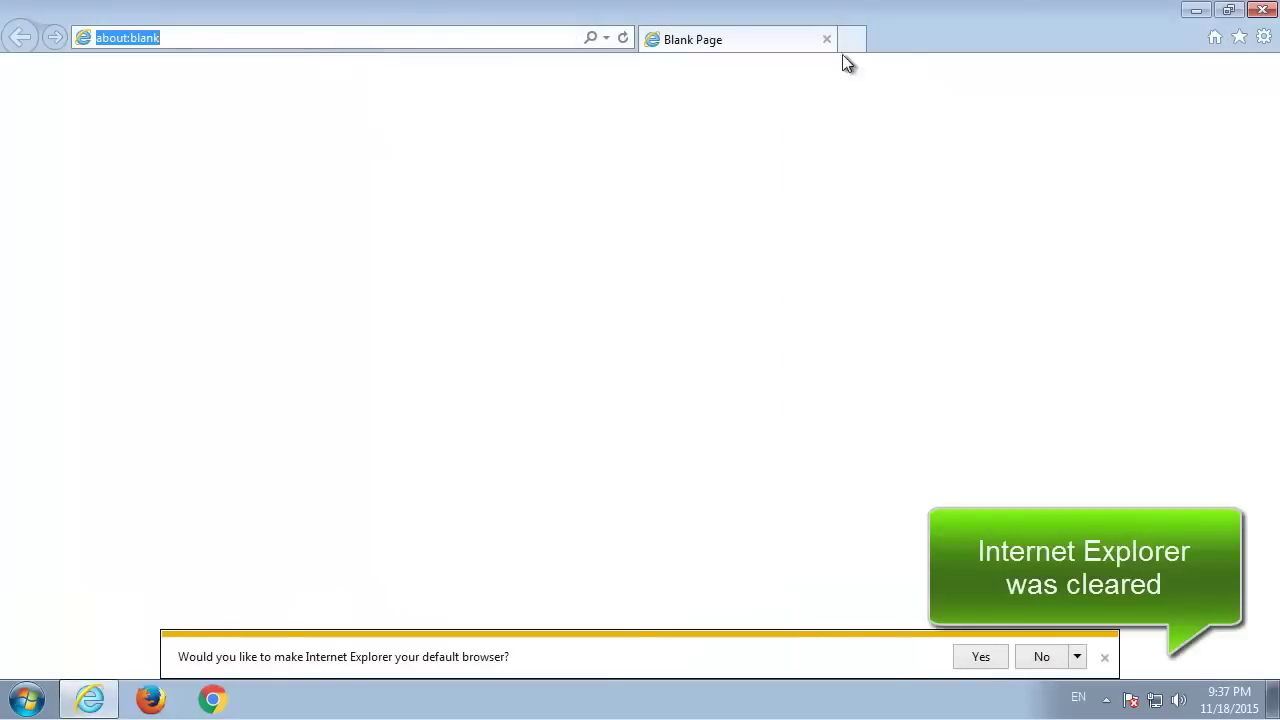
pyautogui.click(1262, 12)
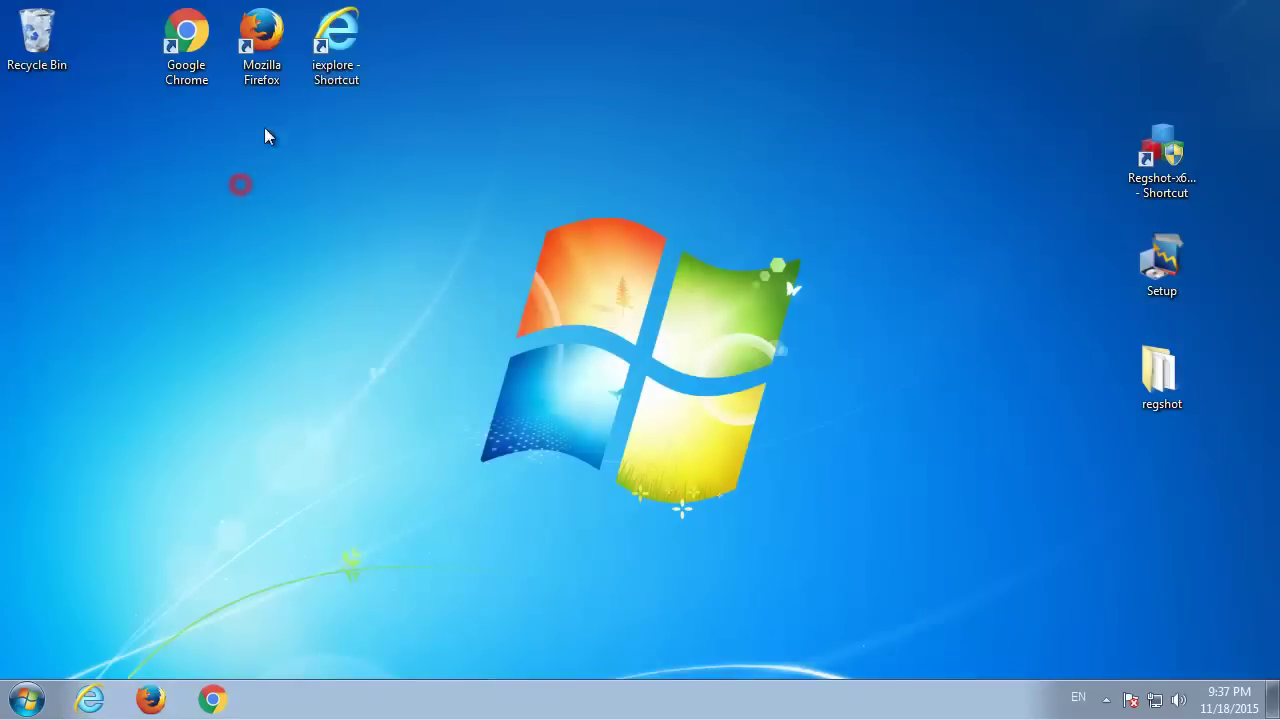
# - Open Mozilla Firefox from its desktop shortcut and set the home page to about:blank in its options
pyautogui.doubleClick(262, 45)
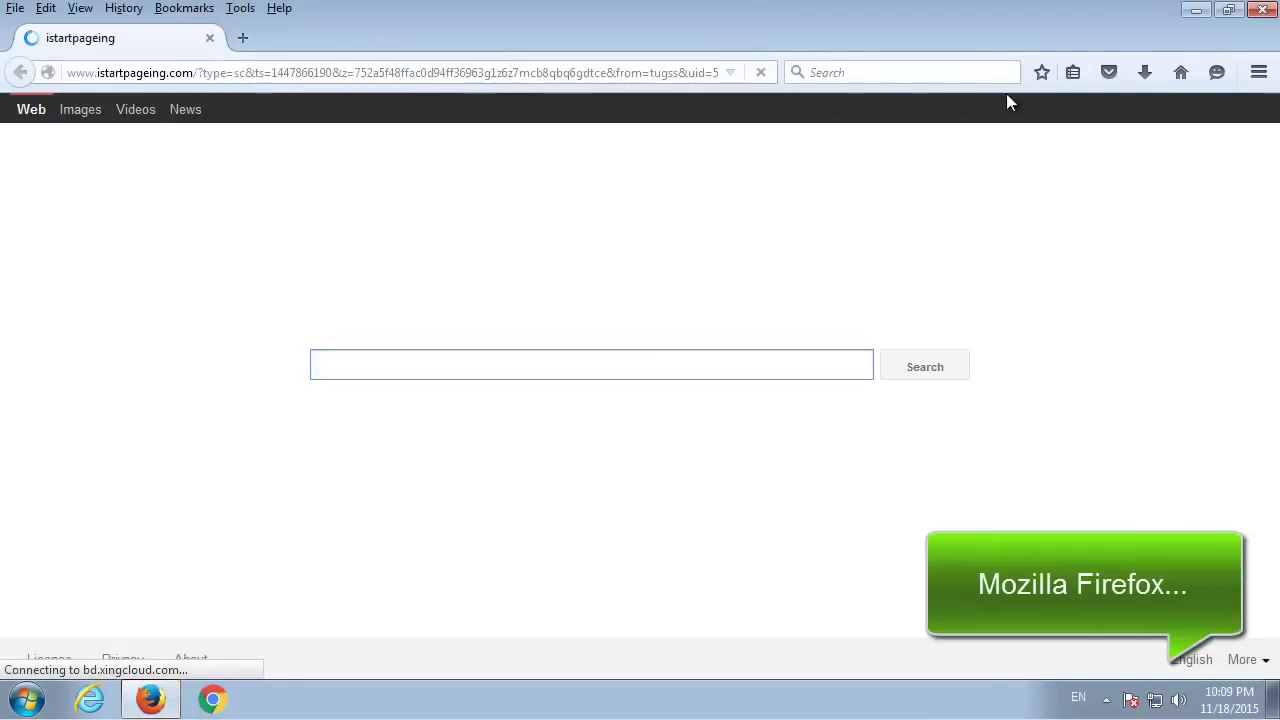
pyautogui.click(1259, 72)
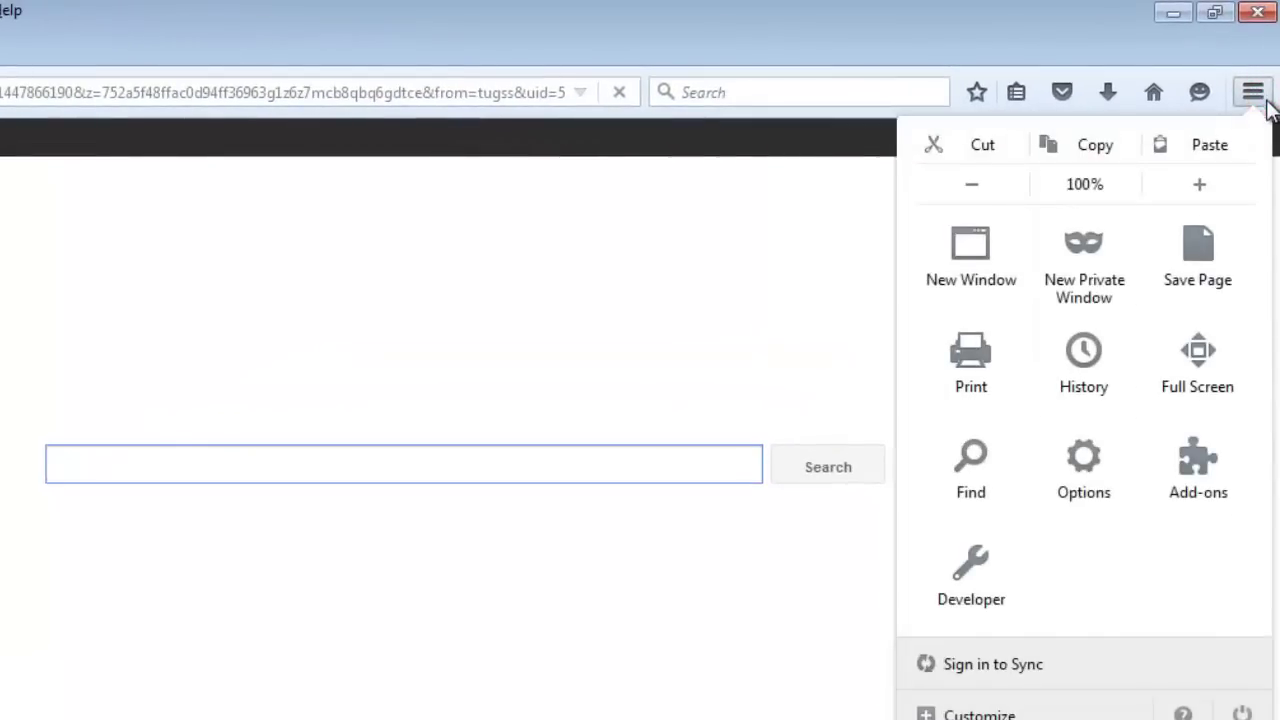
pyautogui.click(1119, 515)
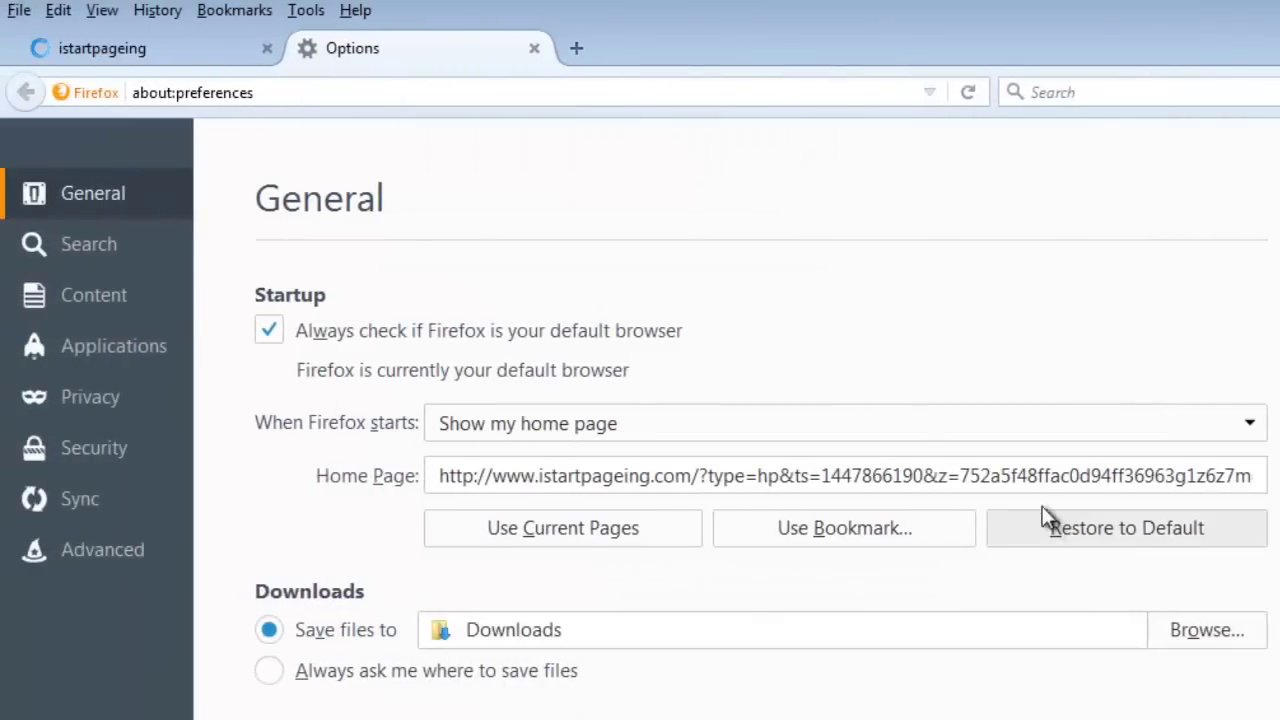
pyautogui.click(1024, 476)
pyautogui.hotkey('ctrl', 'a')
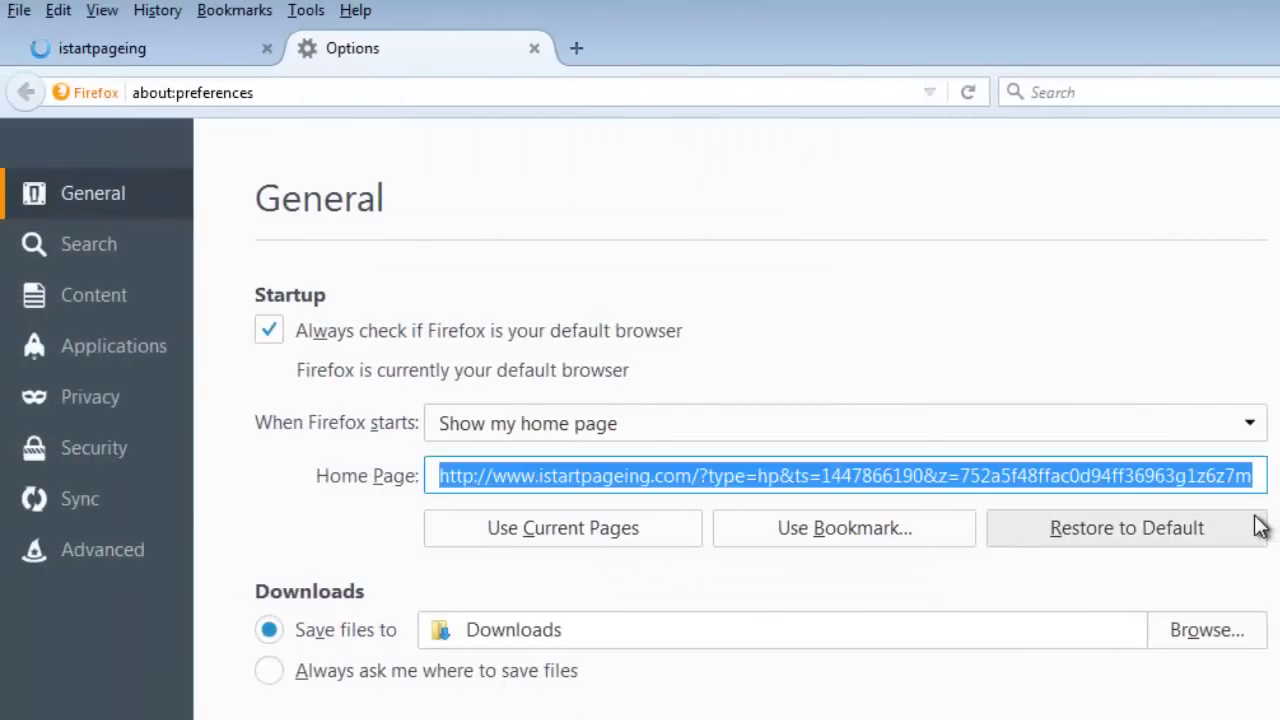
pyautogui.write('about:blank')
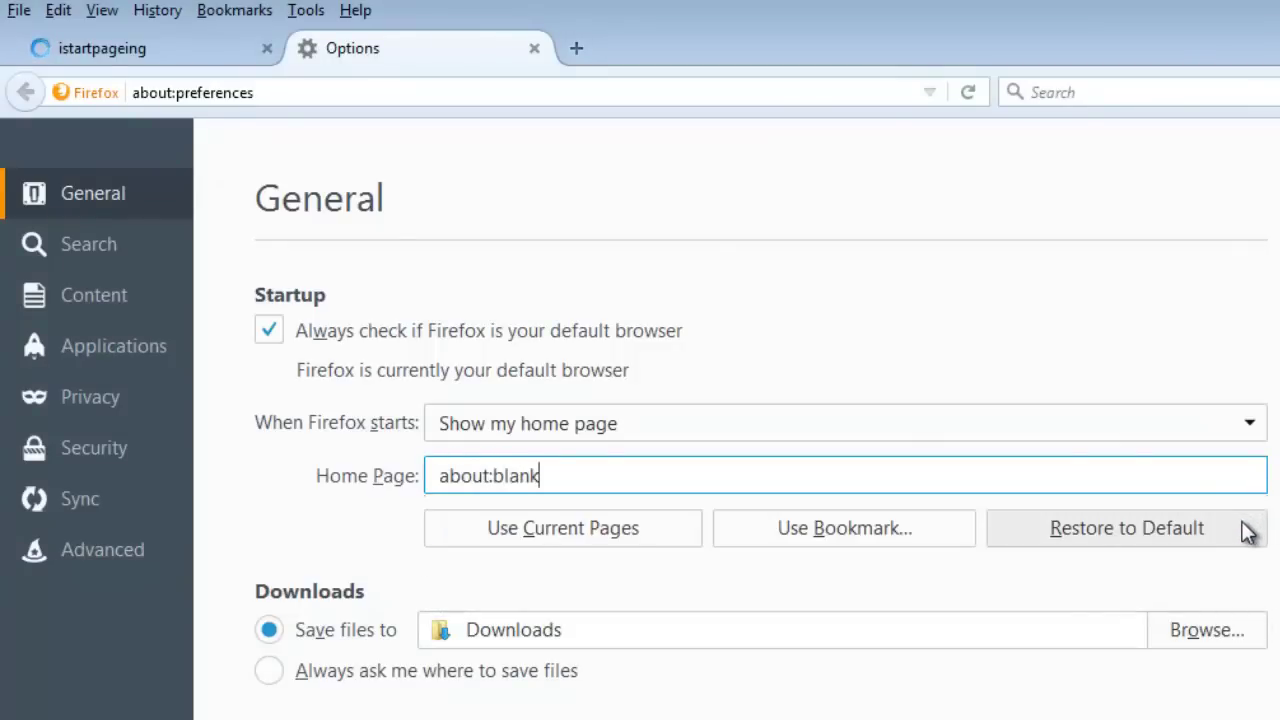
# - Open about:config in a new Firefox tab and accept the advanced settings warning
pyautogui.click(582, 52)
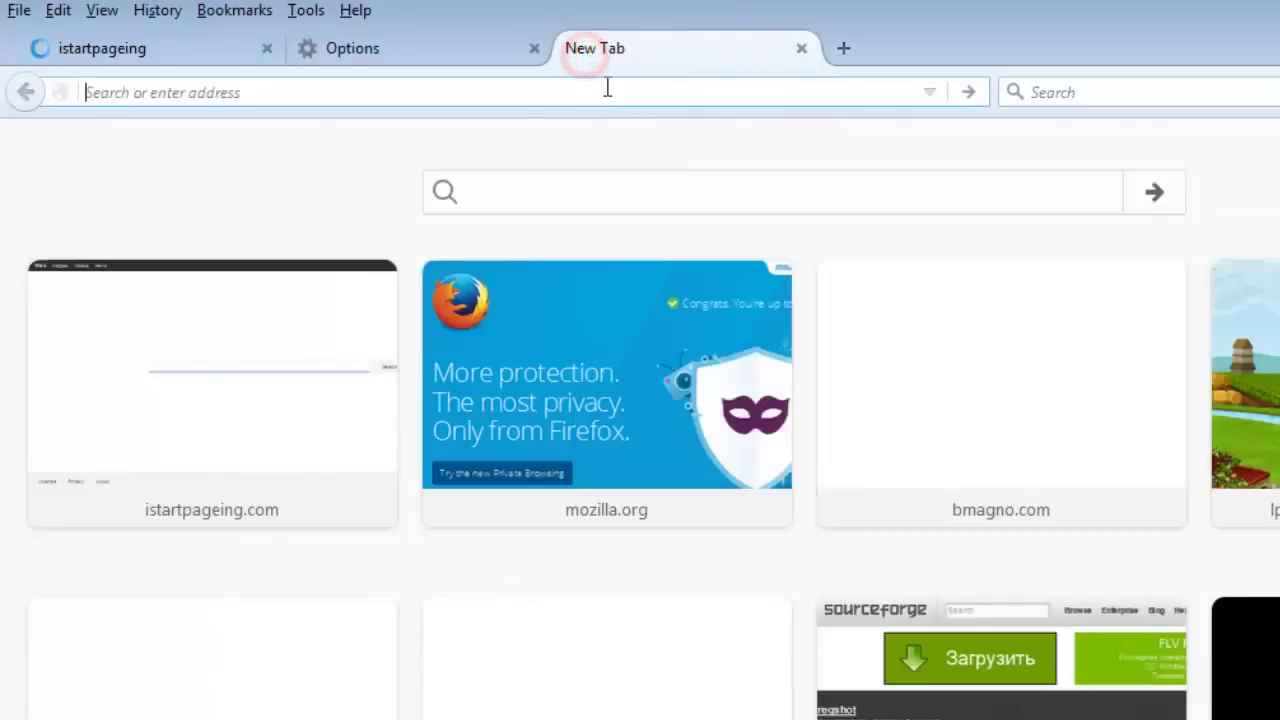
pyautogui.write('a')
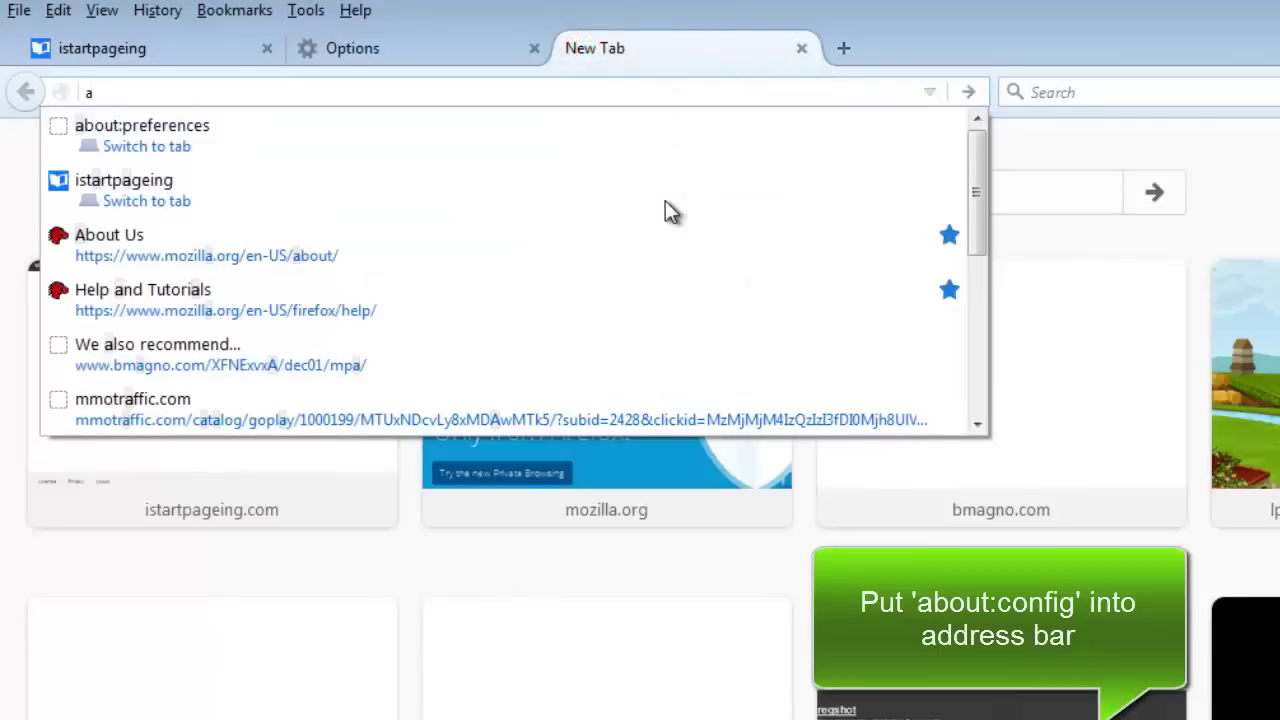
pyautogui.write('bout:co')
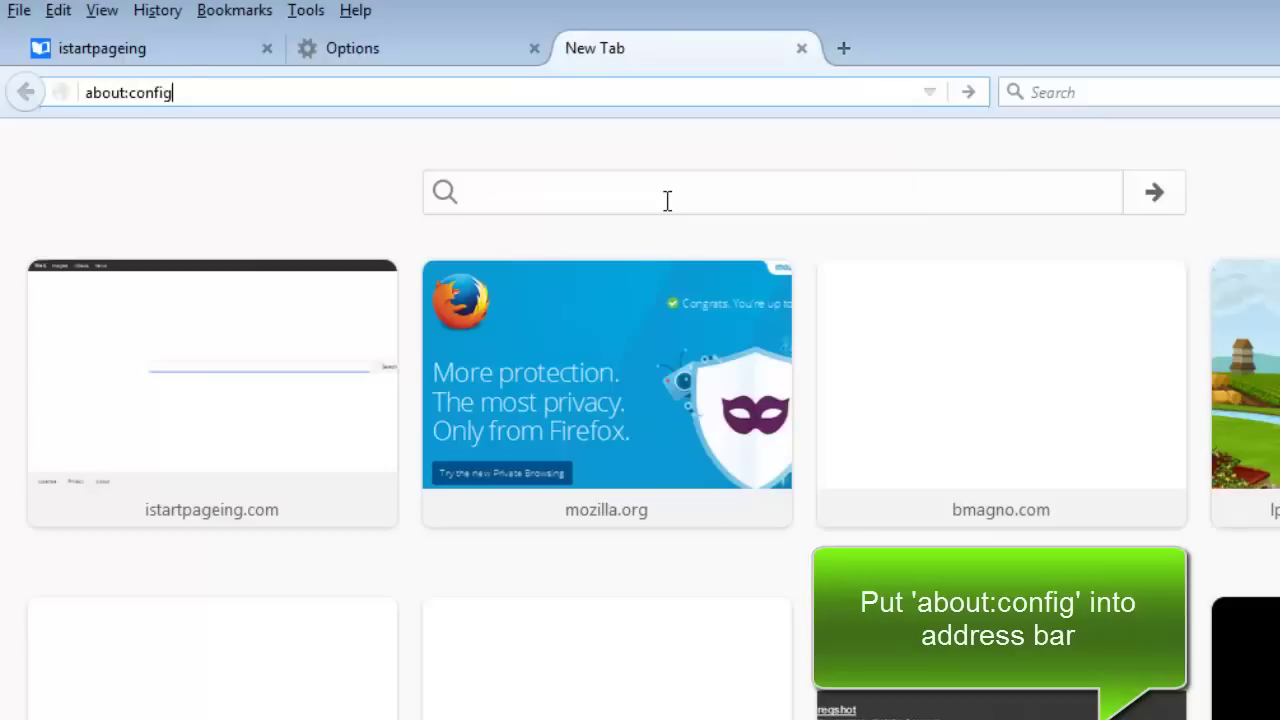
pyautogui.write('nfig')
pyautogui.press('Return')
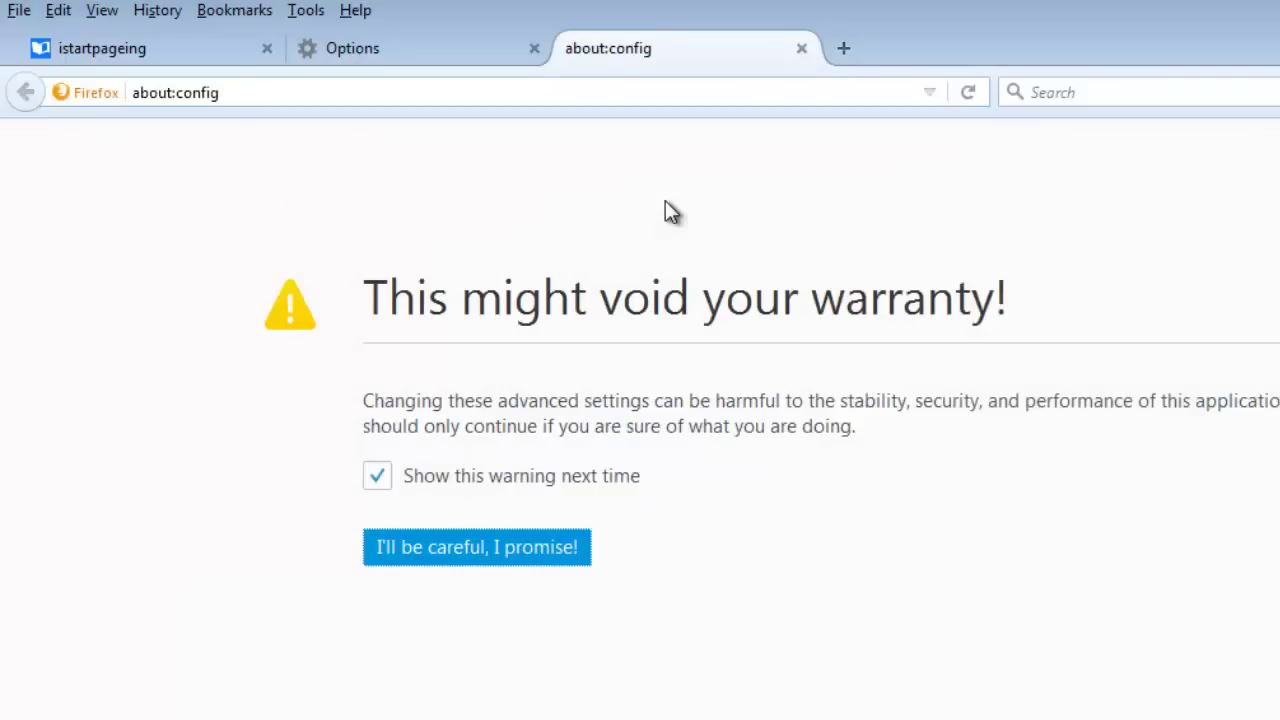
pyautogui.click(531, 560)
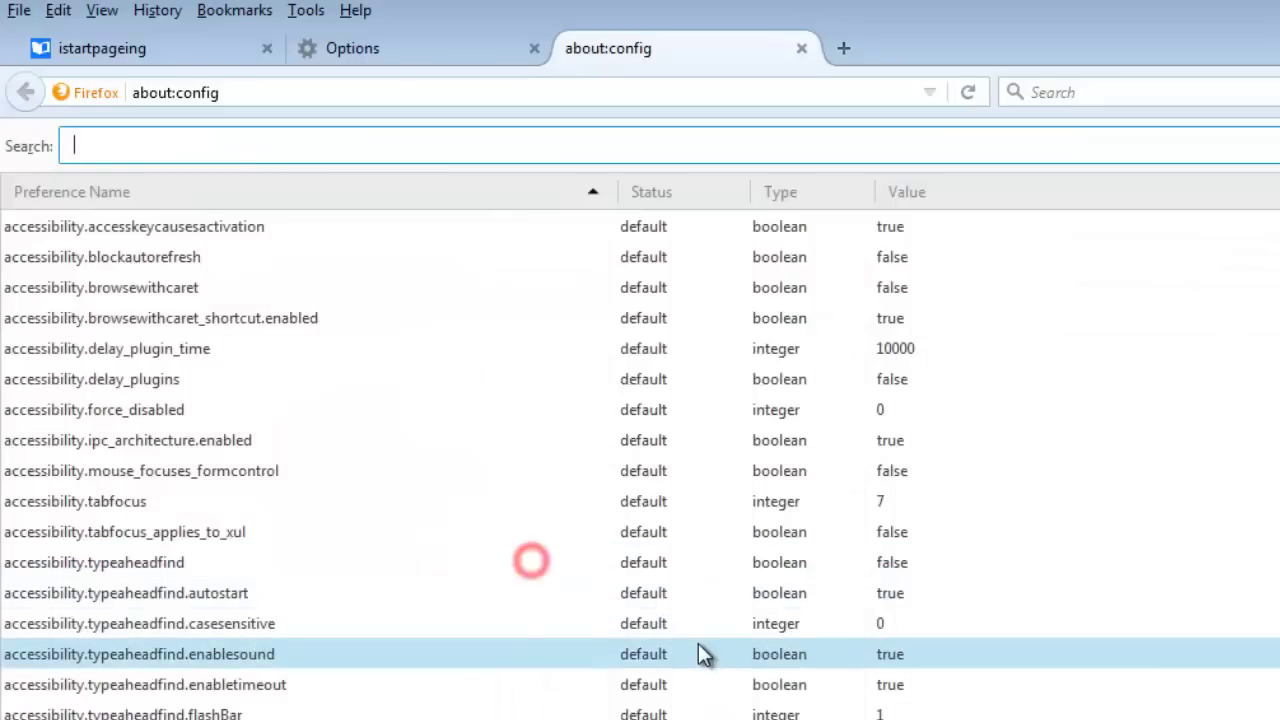
# - Filter the about:config preferences for istartpageing and reset browser.newtab.url
pyautogui.click(771, 145)
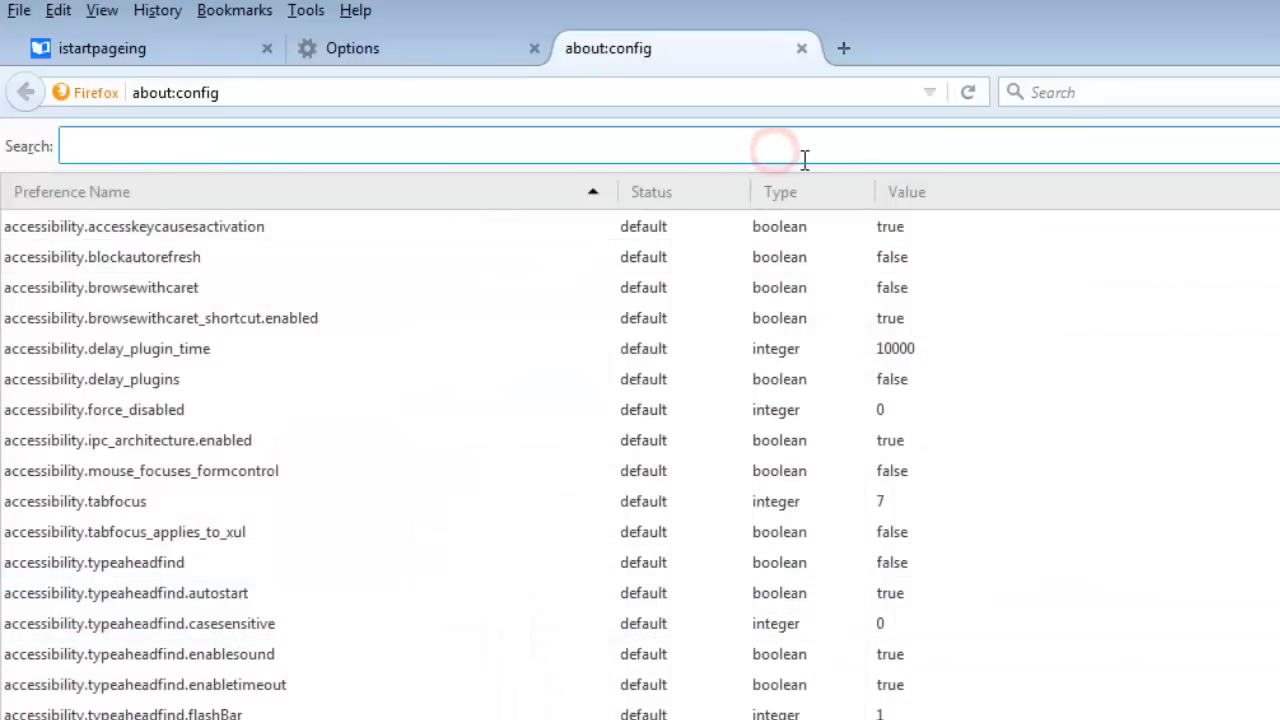
pyautogui.write('istartpagein')
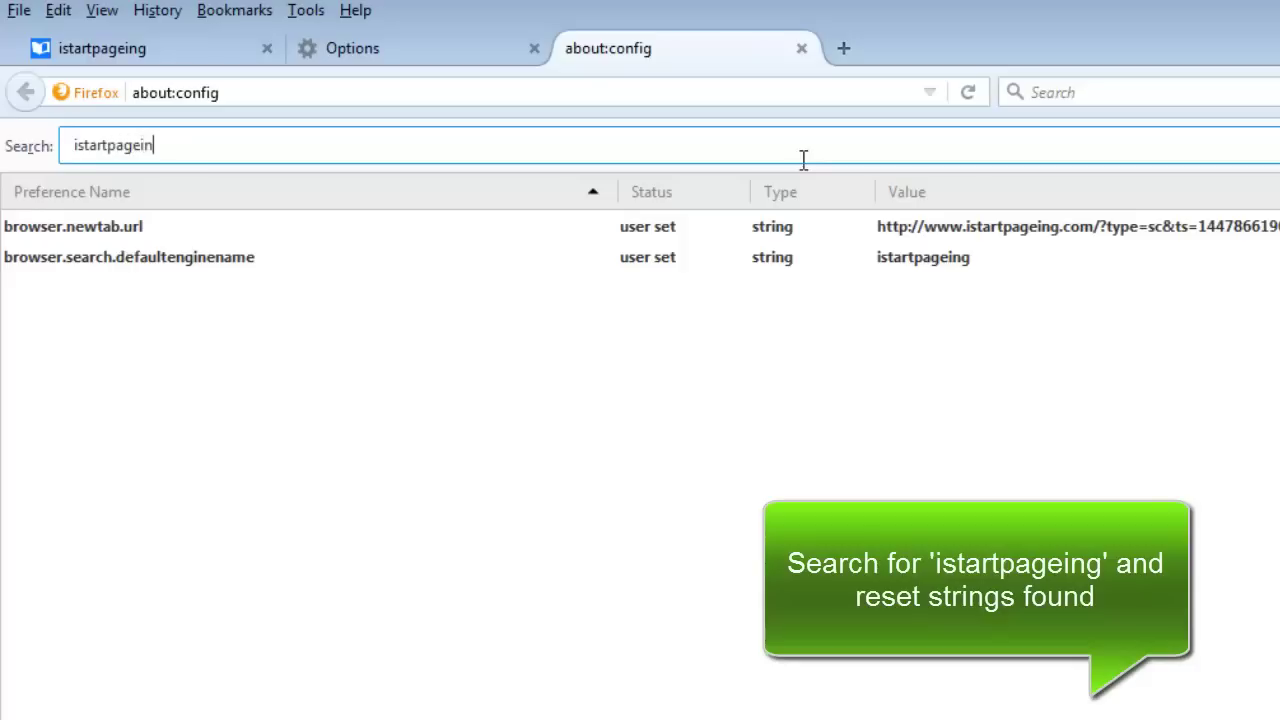
pyautogui.click(483, 266)
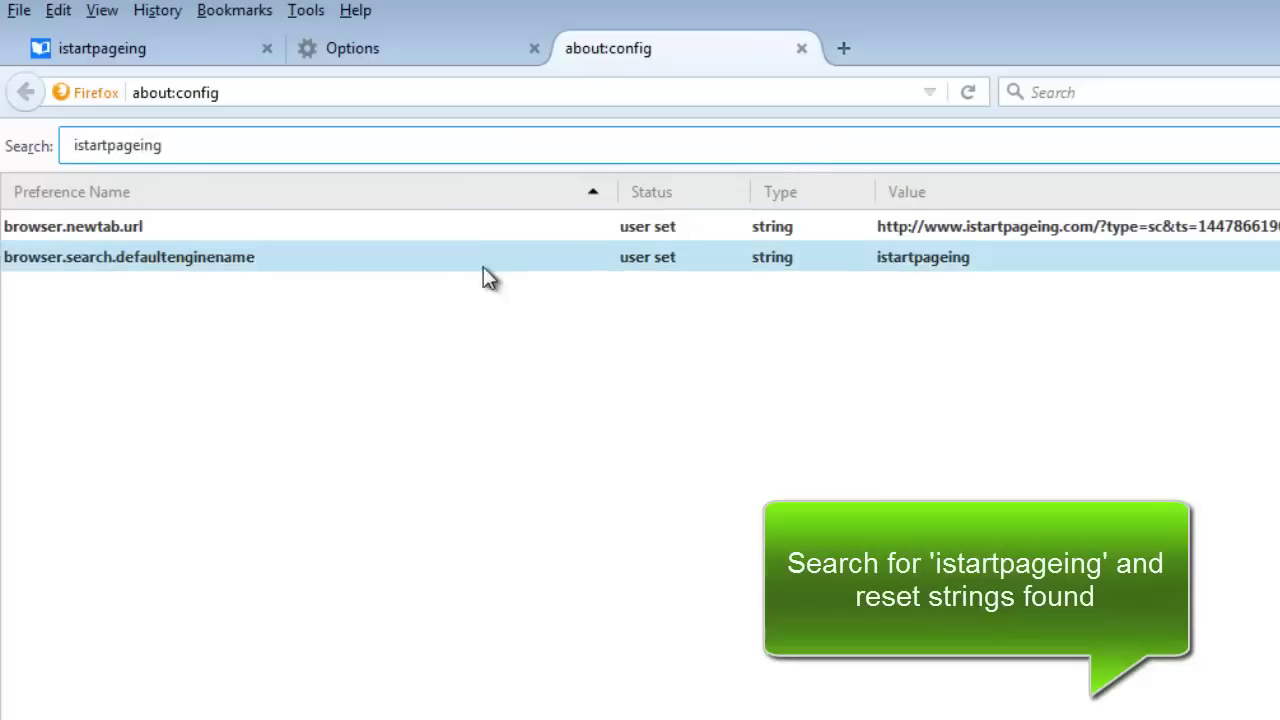
pyautogui.click(425, 232)
pyautogui.rightClick(425, 234)
pyautogui.click(522, 401)
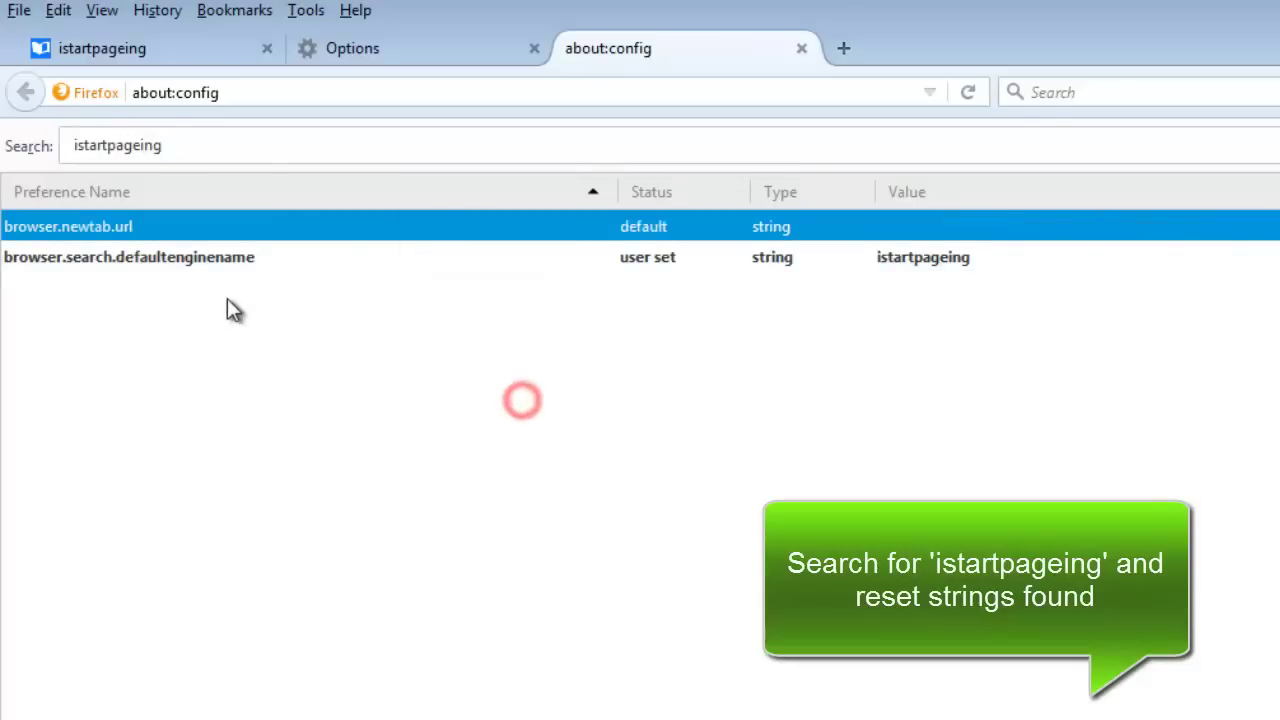
# - Reset the browser.search.defaultenginename preference, and close the about:config tab and Firefox
pyautogui.click(214, 263)
pyautogui.rightClick(214, 264)
pyautogui.click(295, 435)
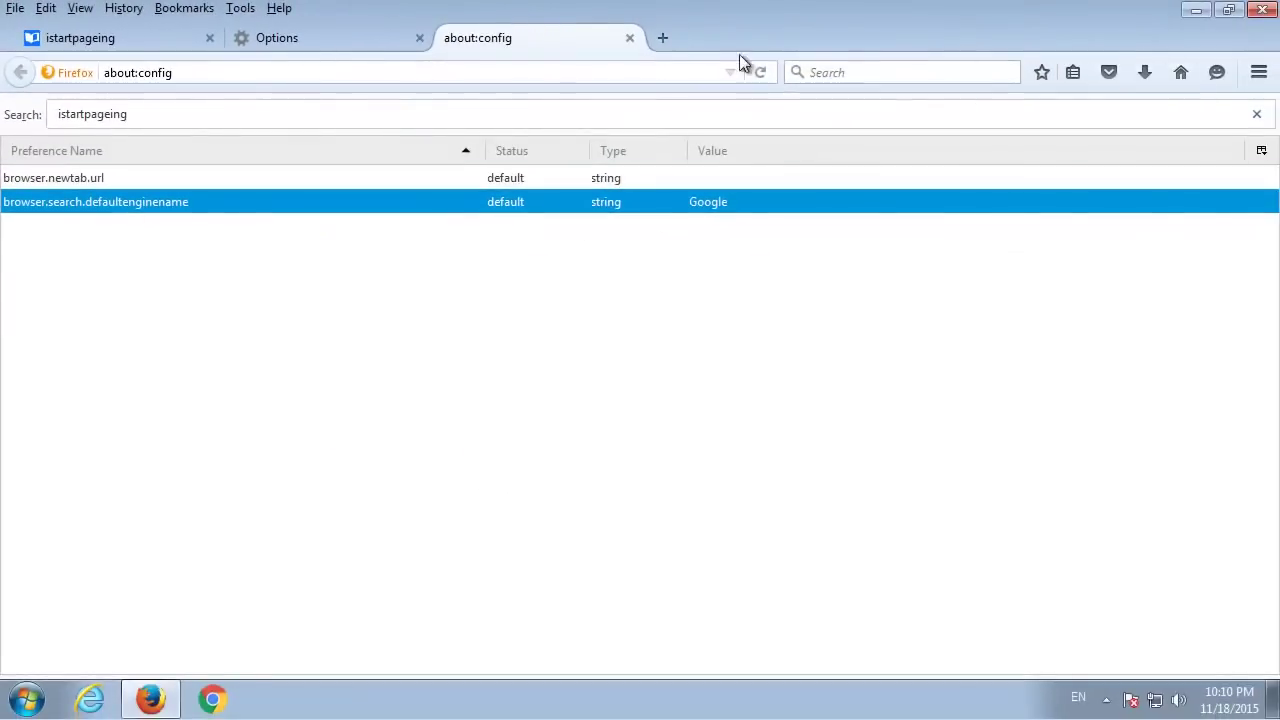
pyautogui.click(629, 38)
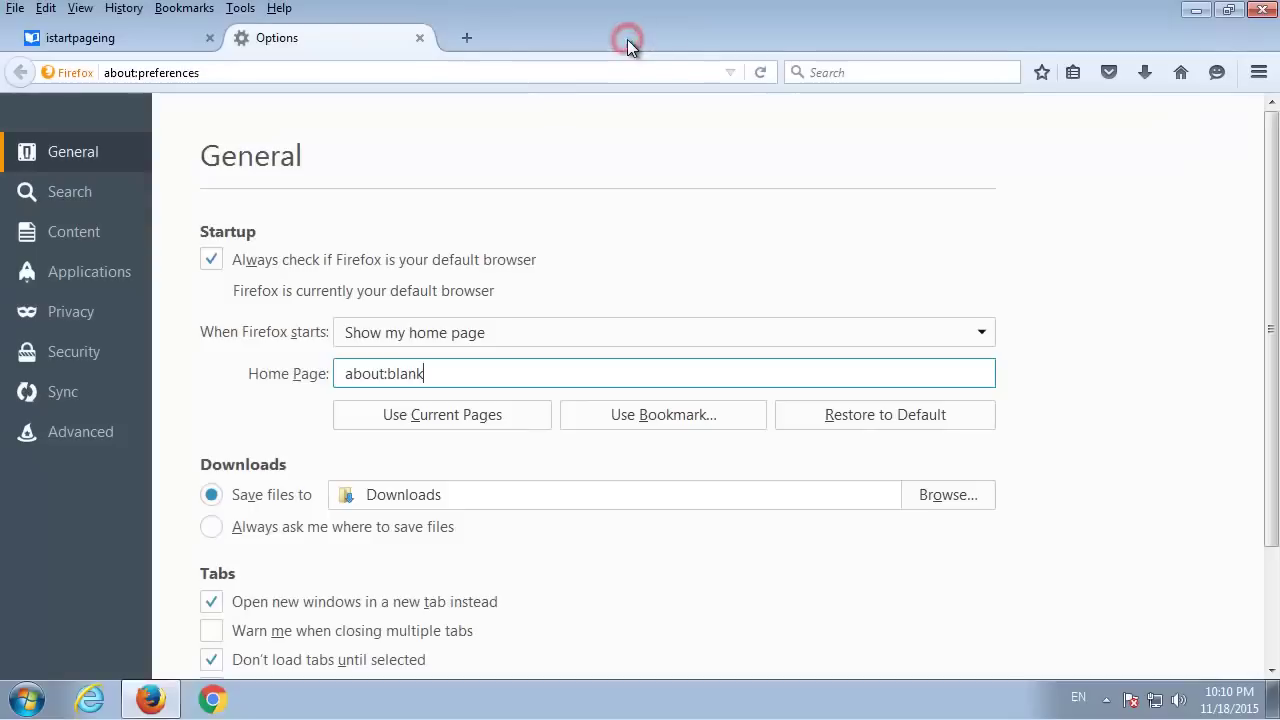
pyautogui.click(1262, 10)
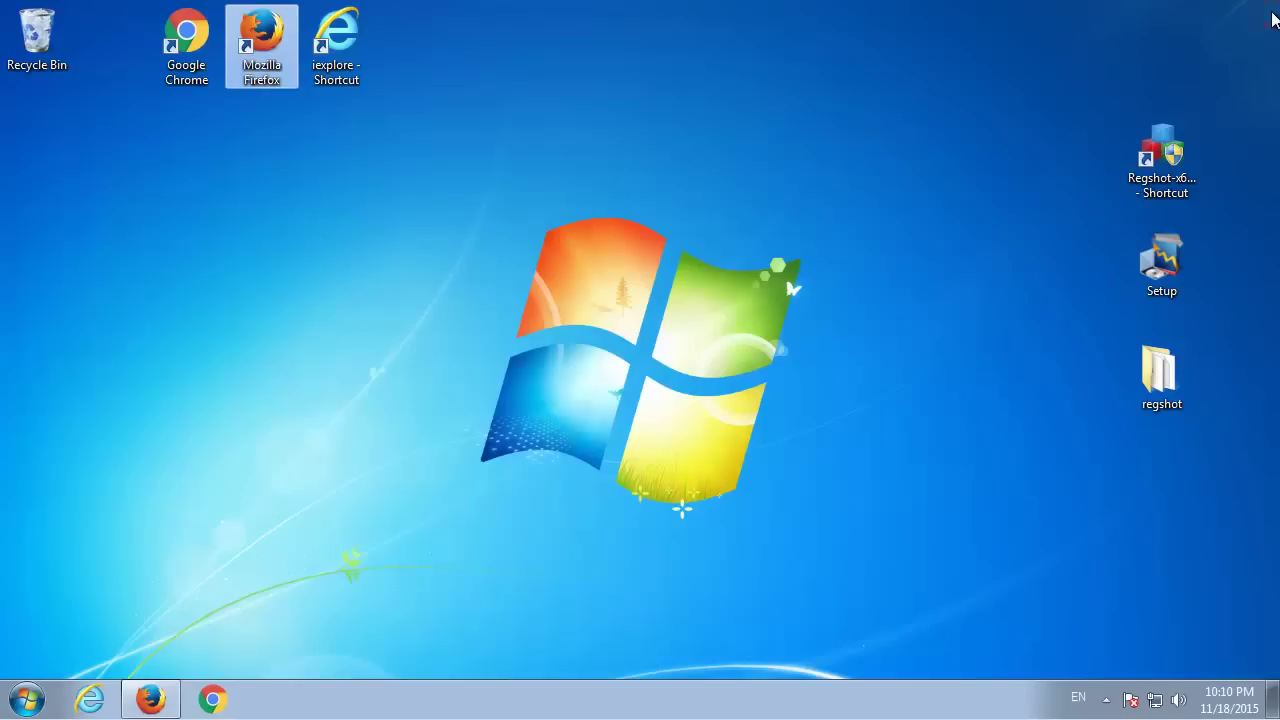
# - Remove the istartpageing URL from the Mozilla Firefox shortcut's target, keeping only "C:\Program Files (x86)\Mozilla Firefox\firefox.exe", and save the shortcut properties
pyautogui.rightClick(281, 52)
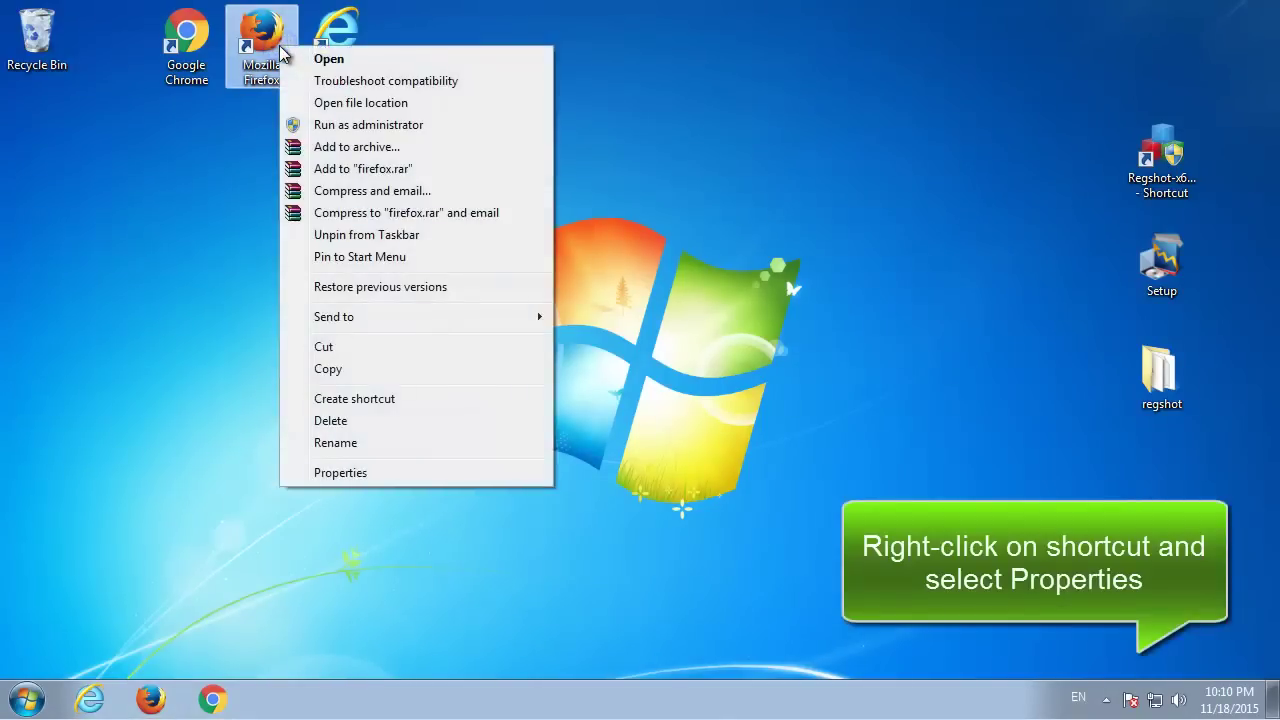
pyautogui.click(411, 475)
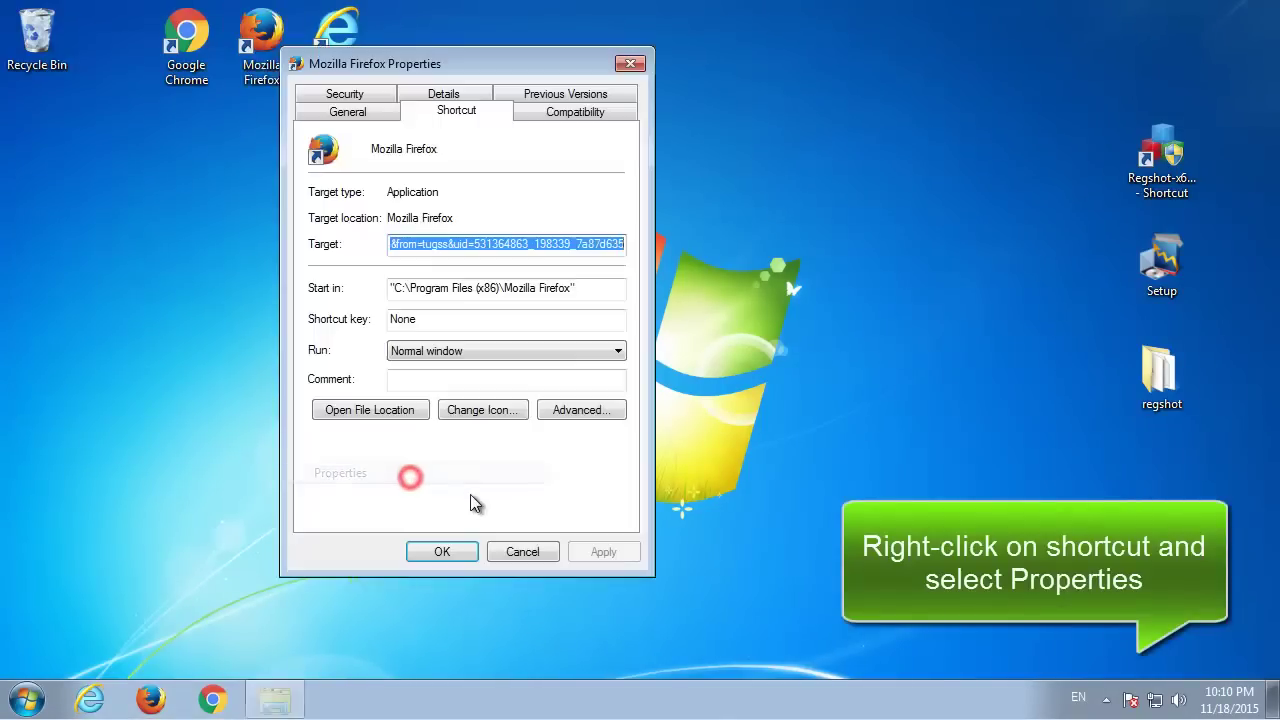
pyautogui.click(434, 246)
pyautogui.press('BackSpace')
pyautogui.press('BackSpace')
pyautogui.press('BackSpace')
pyautogui.press('BackSpace')
pyautogui.press('BackSpace')
pyautogui.press('BackSpace')
pyautogui.press('BackSpace')
pyautogui.press('BackSpace')
pyautogui.press('BackSpace')
pyautogui.press('BackSpace')
pyautogui.press('BackSpace')
pyautogui.press('BackSpace')
pyautogui.press('BackSpace')
pyautogui.press('BackSpace')
pyautogui.press('BackSpace')
pyautogui.press('BackSpace')
pyautogui.press('BackSpace')
pyautogui.press('BackSpace')
pyautogui.press('BackSpace')
pyautogui.press('BackSpace')
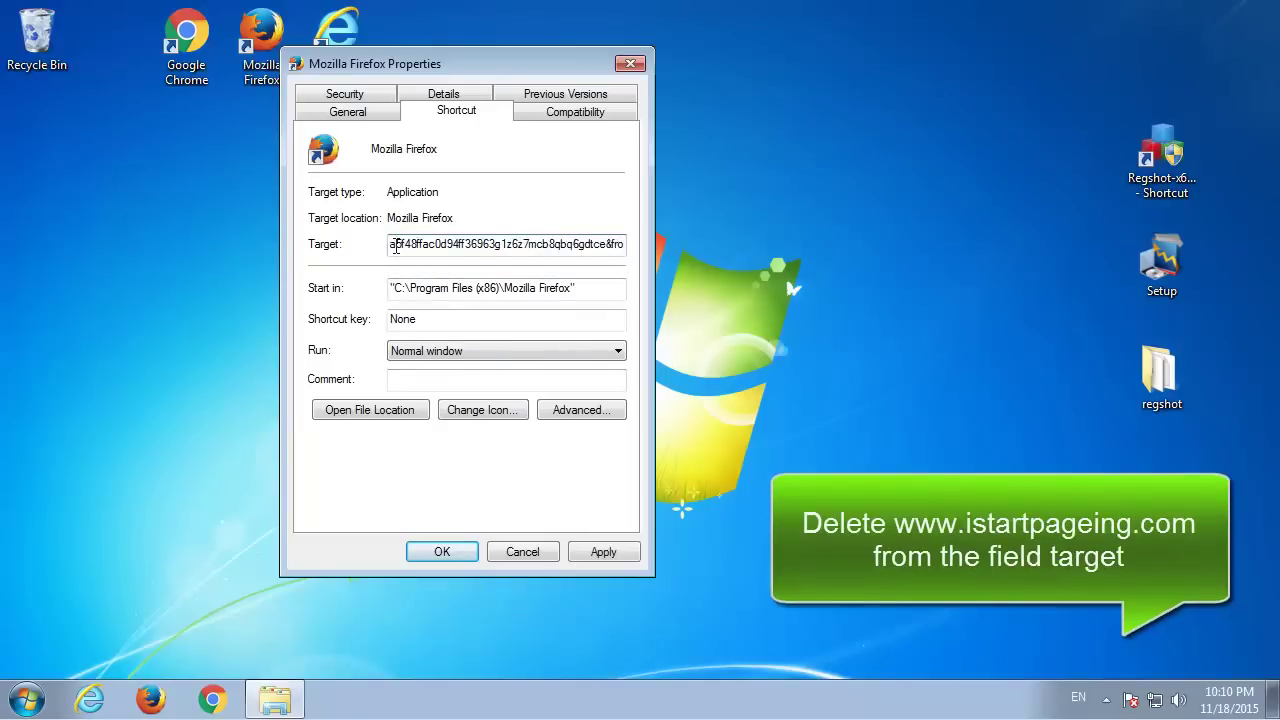
pyautogui.moveTo(422, 246); pyautogui.dragTo(683, 250)
pyautogui.press('BackSpace')
pyautogui.press('BackSpace')
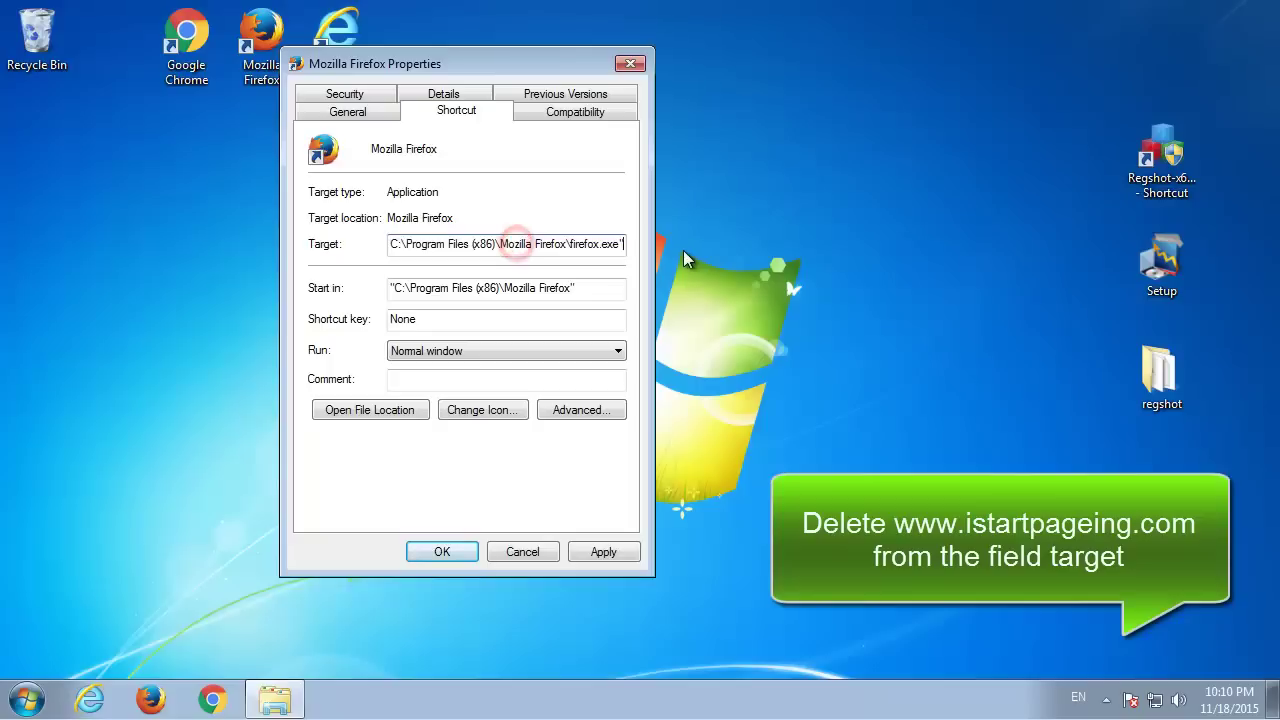
pyautogui.hotkey('ctrl', 'Left')
pyautogui.hotkey('ctrl', 'Left')
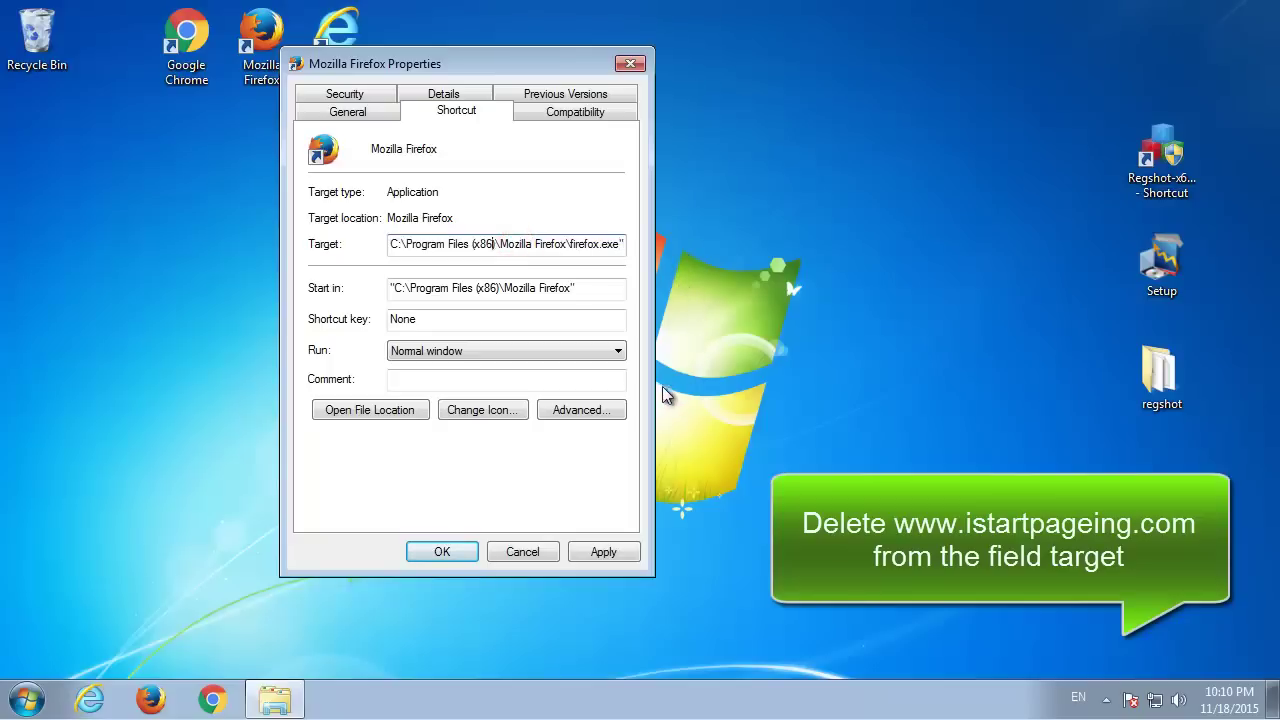
pyautogui.press('Home')
pyautogui.click(465, 549)
pyautogui.click(515, 355)
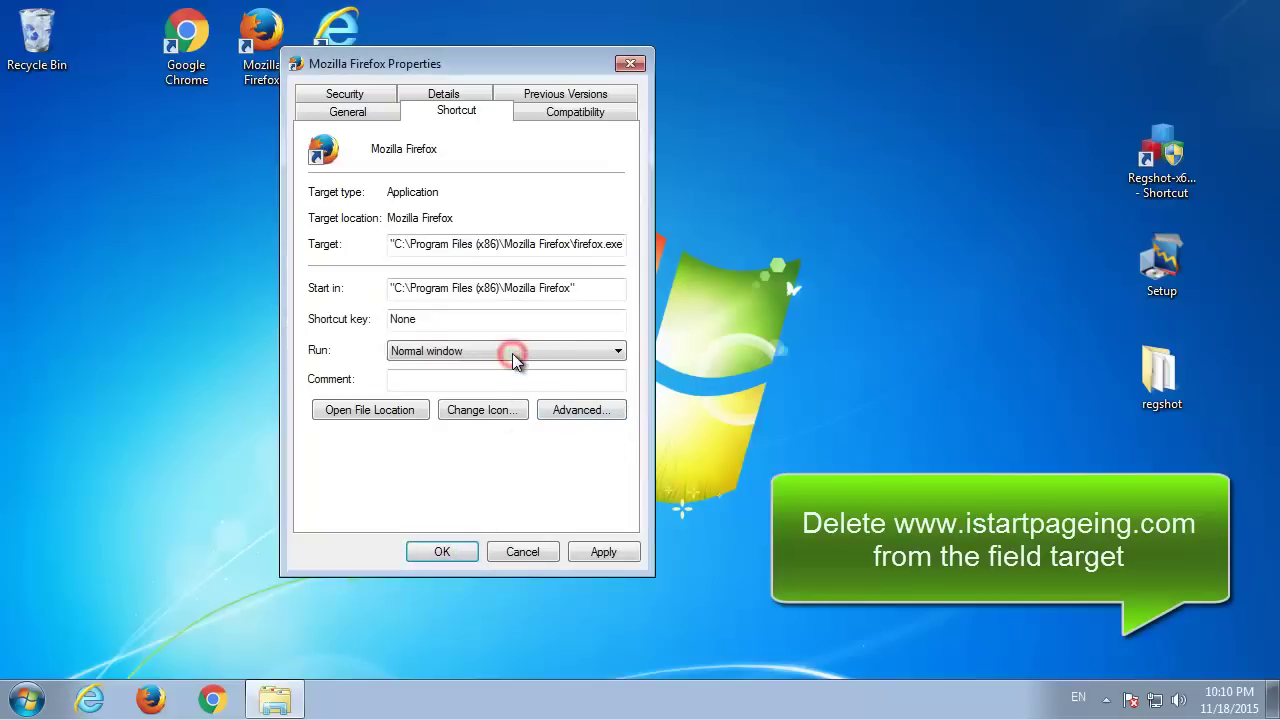
# - Reopen Mozilla Firefox from its desktop shortcut to check the start page, and close it
pyautogui.doubleClick(288, 82)
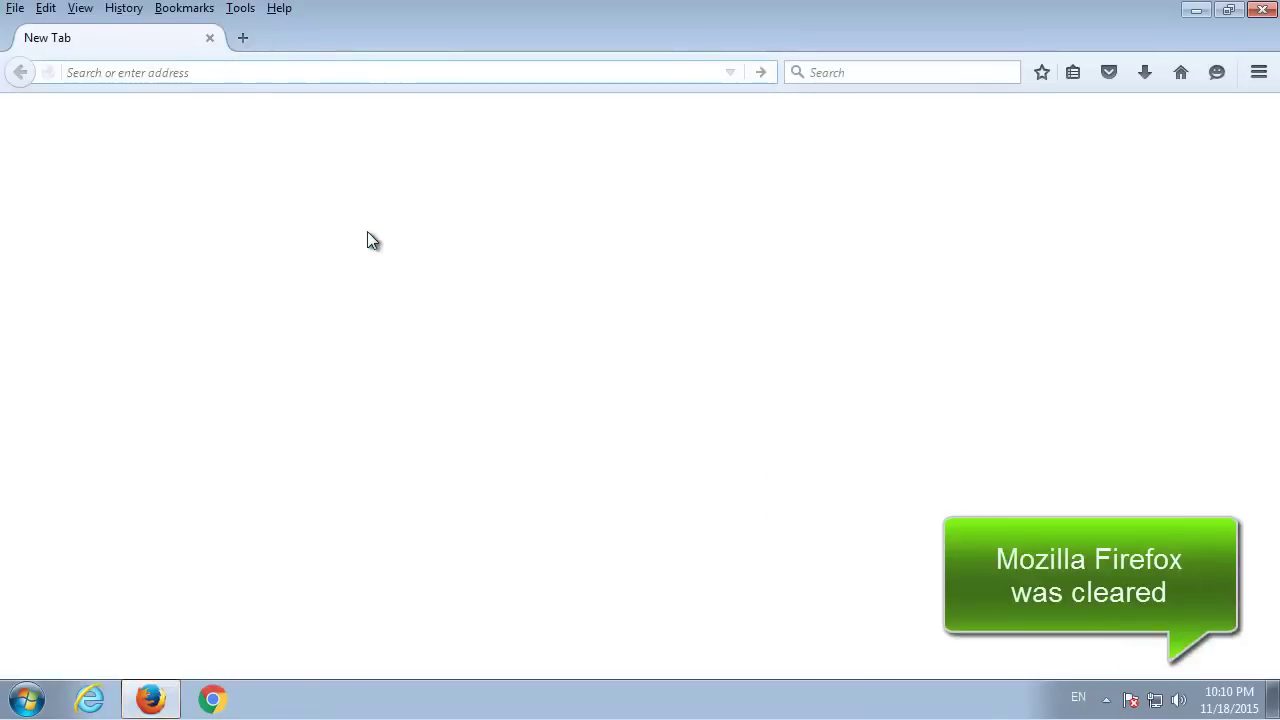
pyautogui.click(1263, 12)
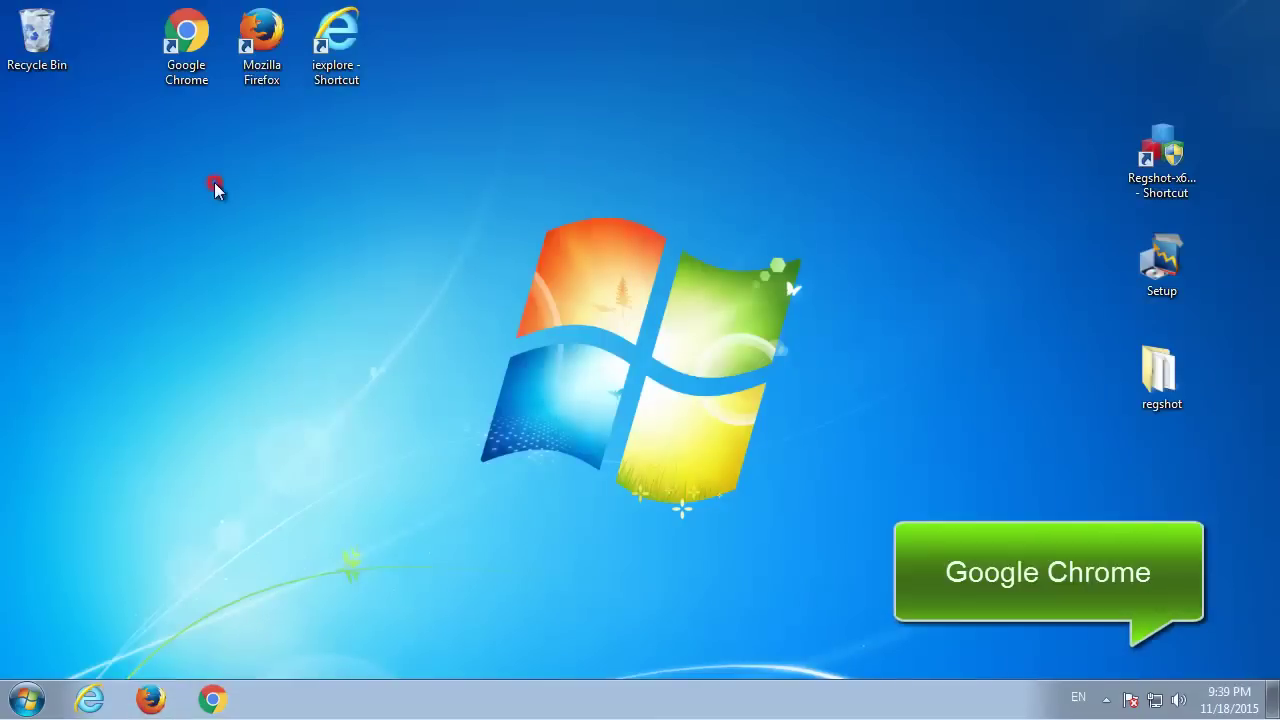
# - Open Google Chrome from its desktop shortcut and go to its settings
pyautogui.doubleClick(190, 55)
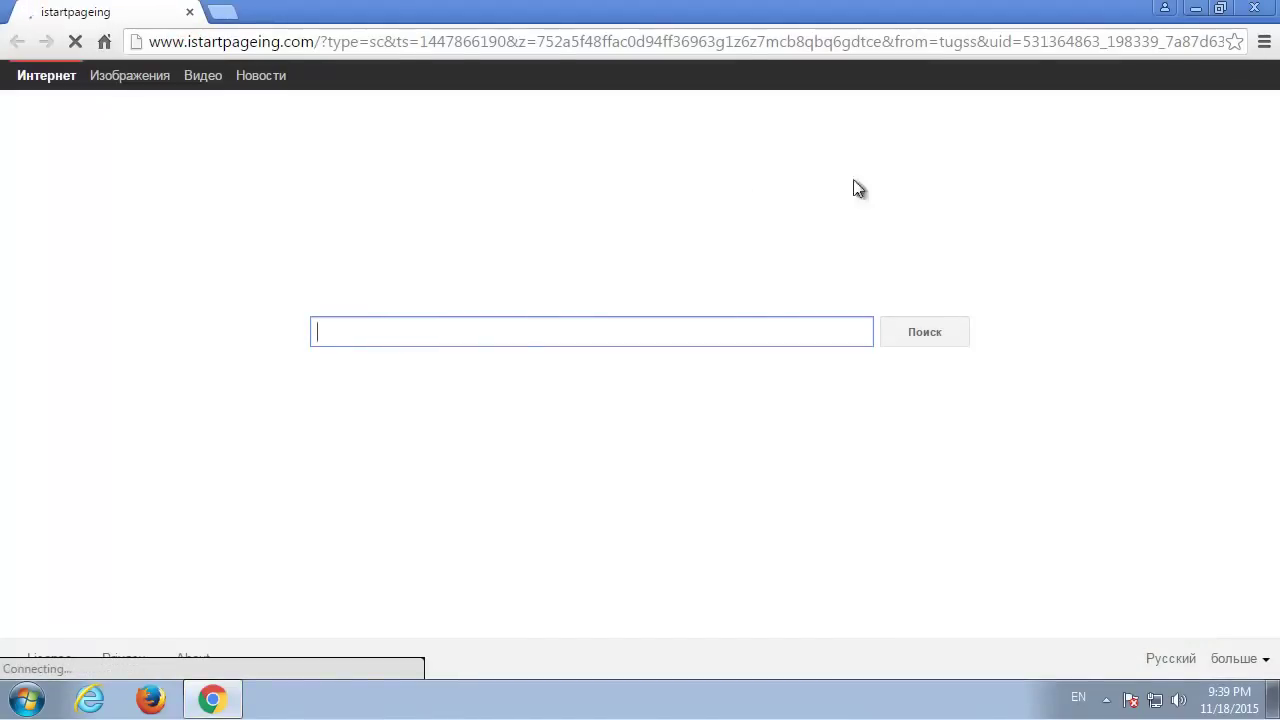
pyautogui.click(1264, 42)
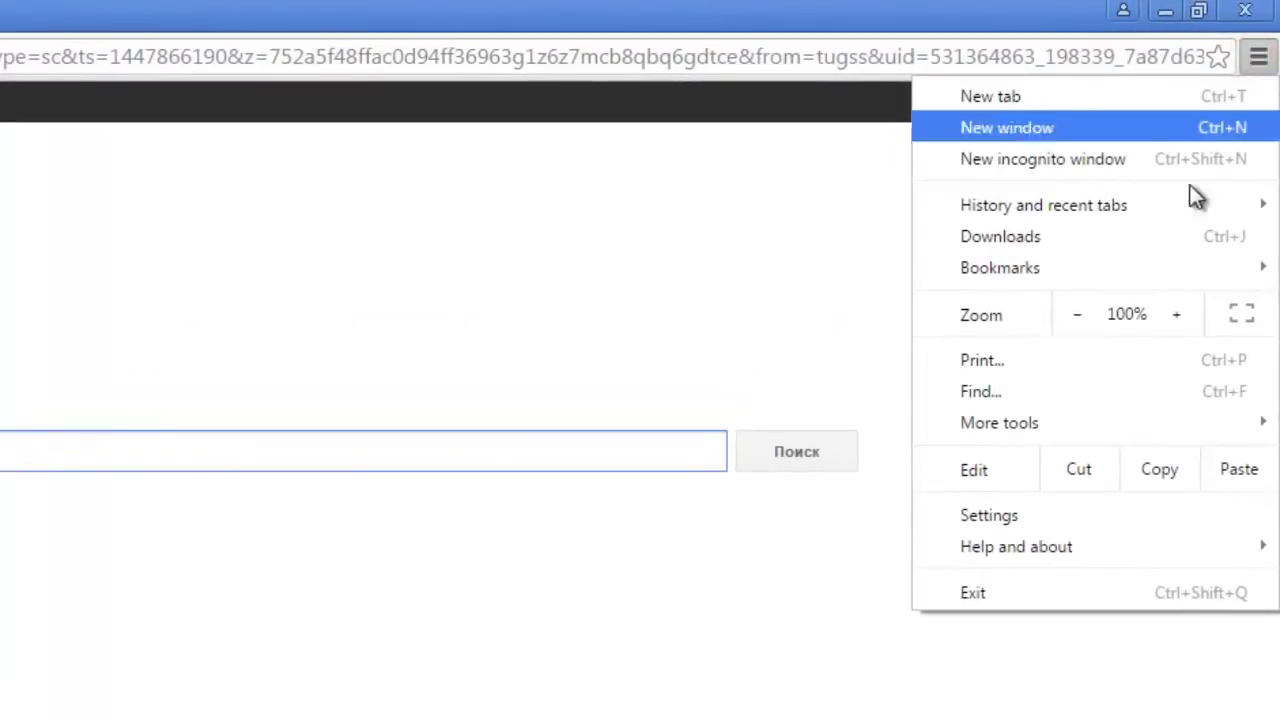
pyautogui.click(1097, 518)
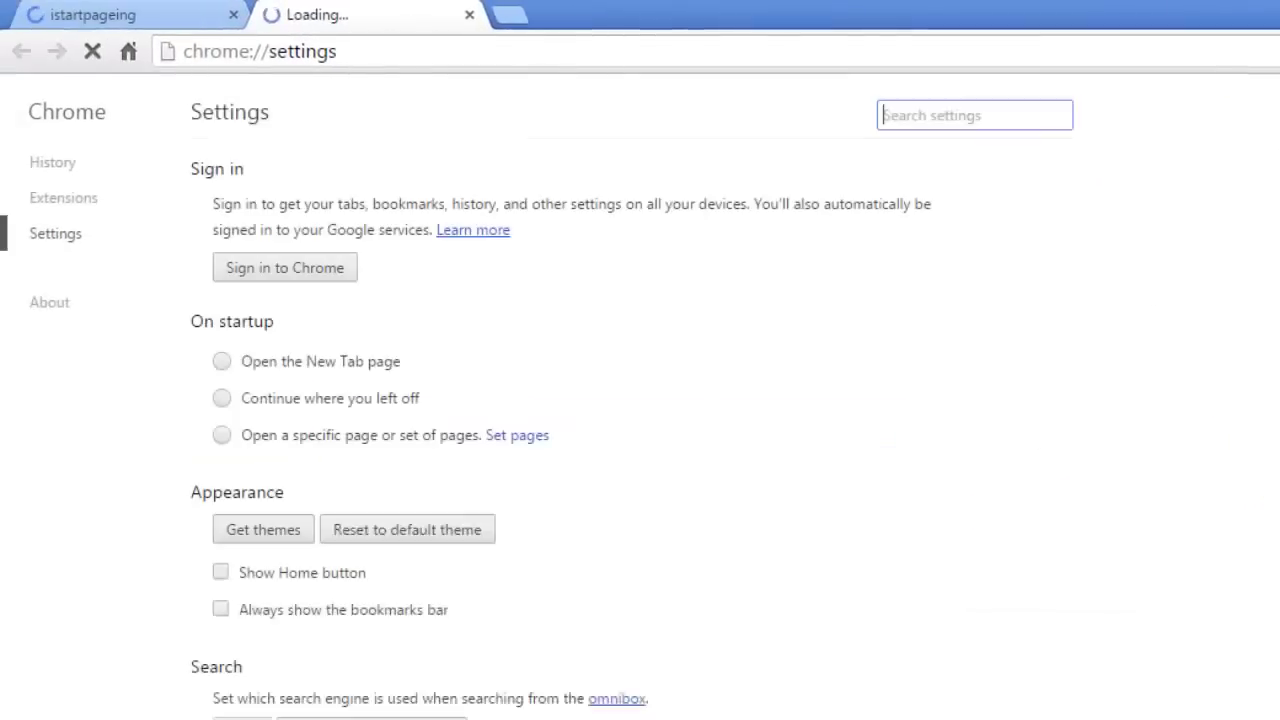
# - Remove the istartpageing entry from the startup pages and add about:blank as the startup page
pyautogui.click(529, 447)
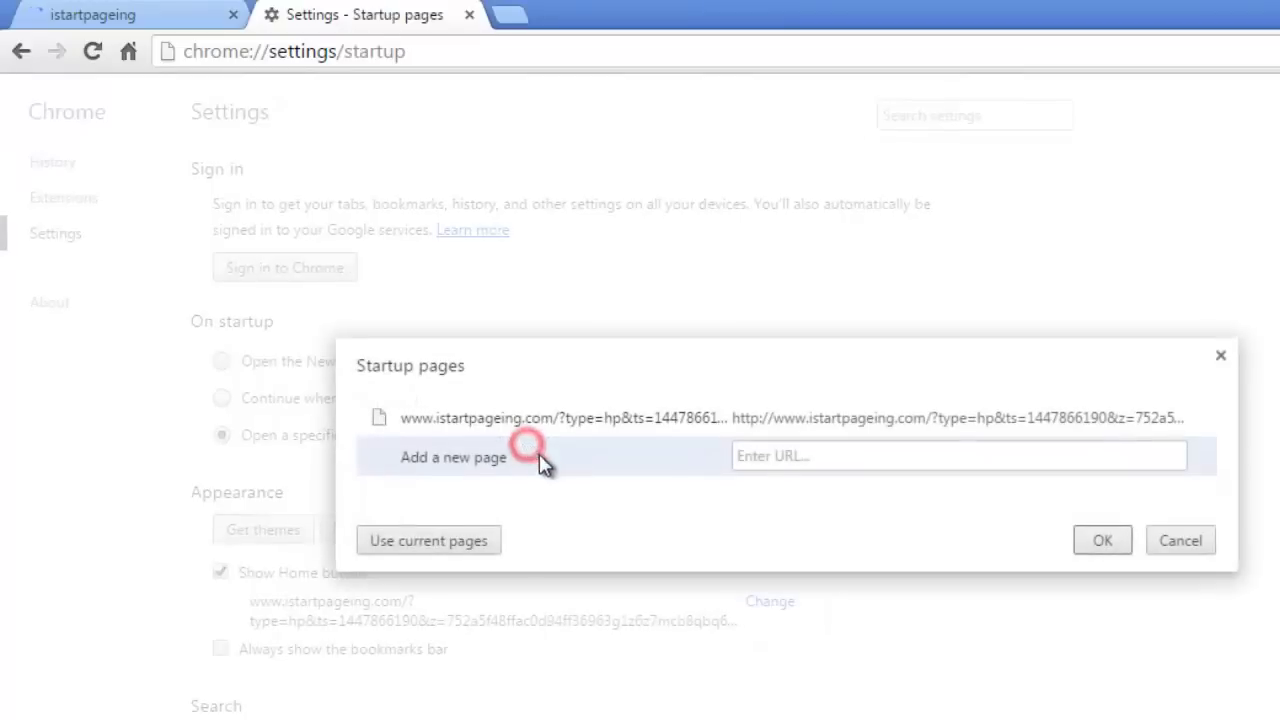
pyautogui.click(1203, 420)
pyautogui.click(937, 415)
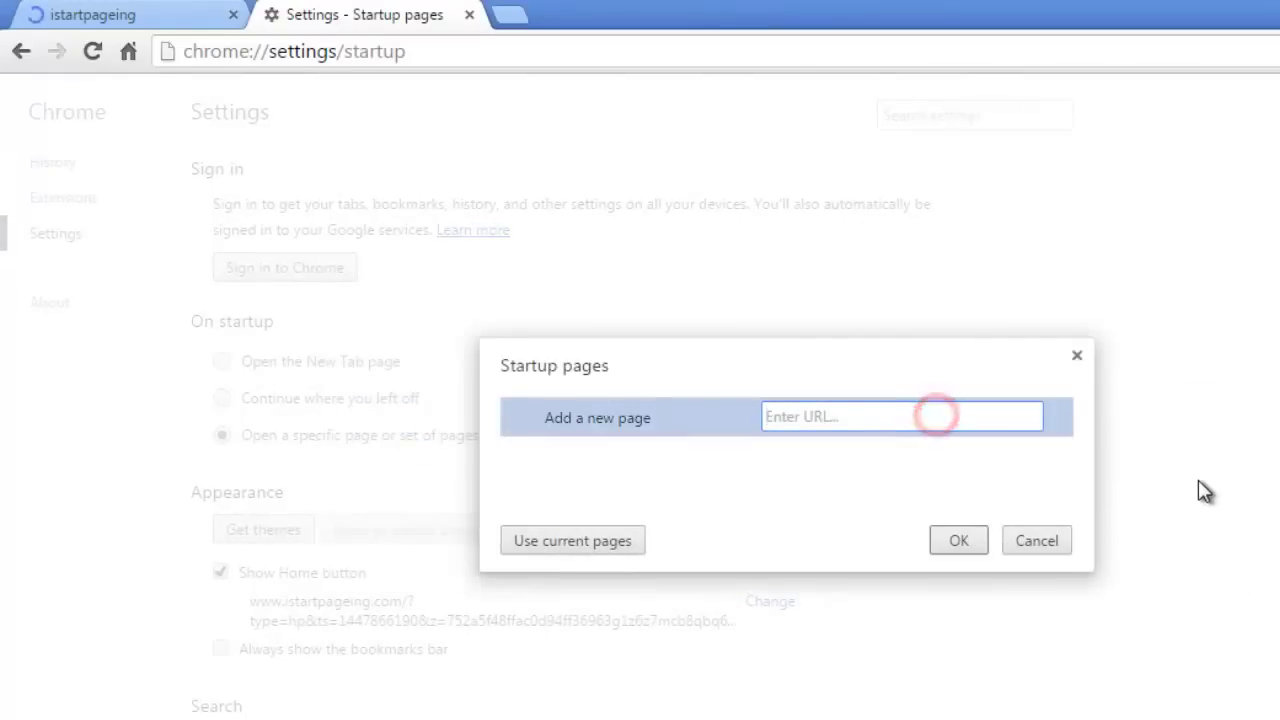
pyautogui.write('about')
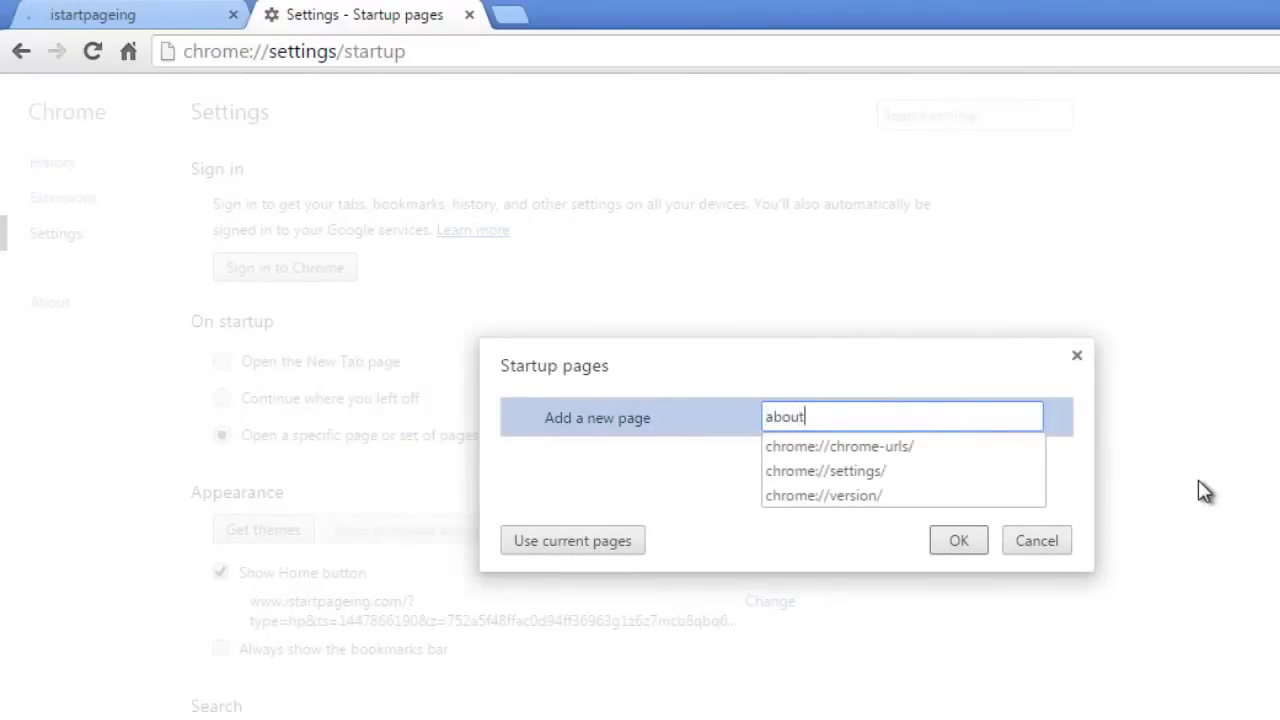
pyautogui.write(':blank')
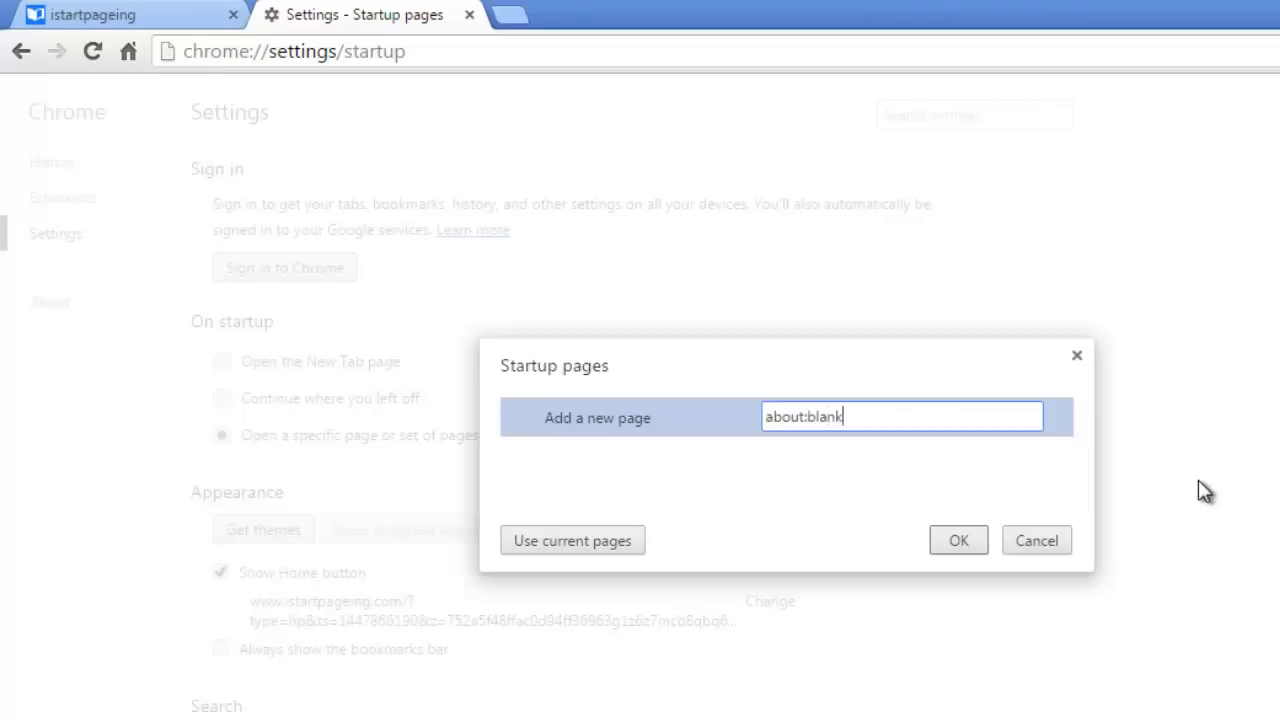
pyautogui.click(966, 551)
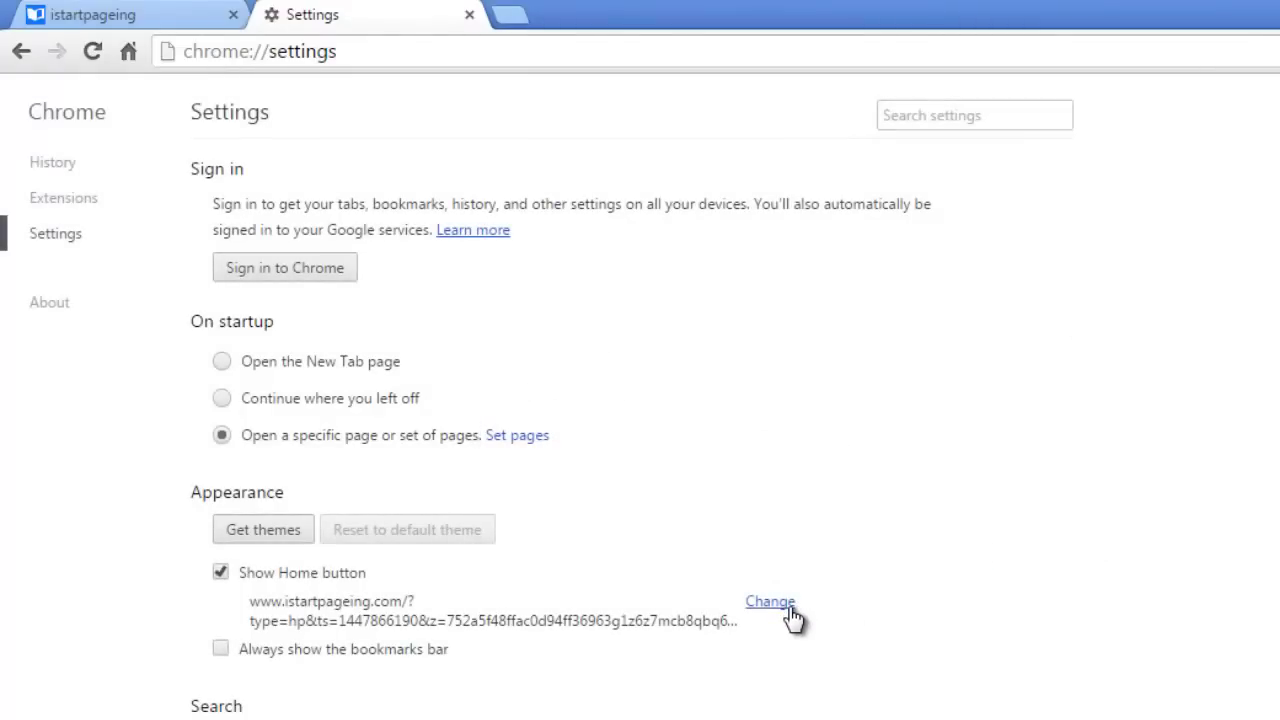
# - Change the Home button's page to about:blank
pyautogui.click(789, 604)
pyautogui.click(808, 471)
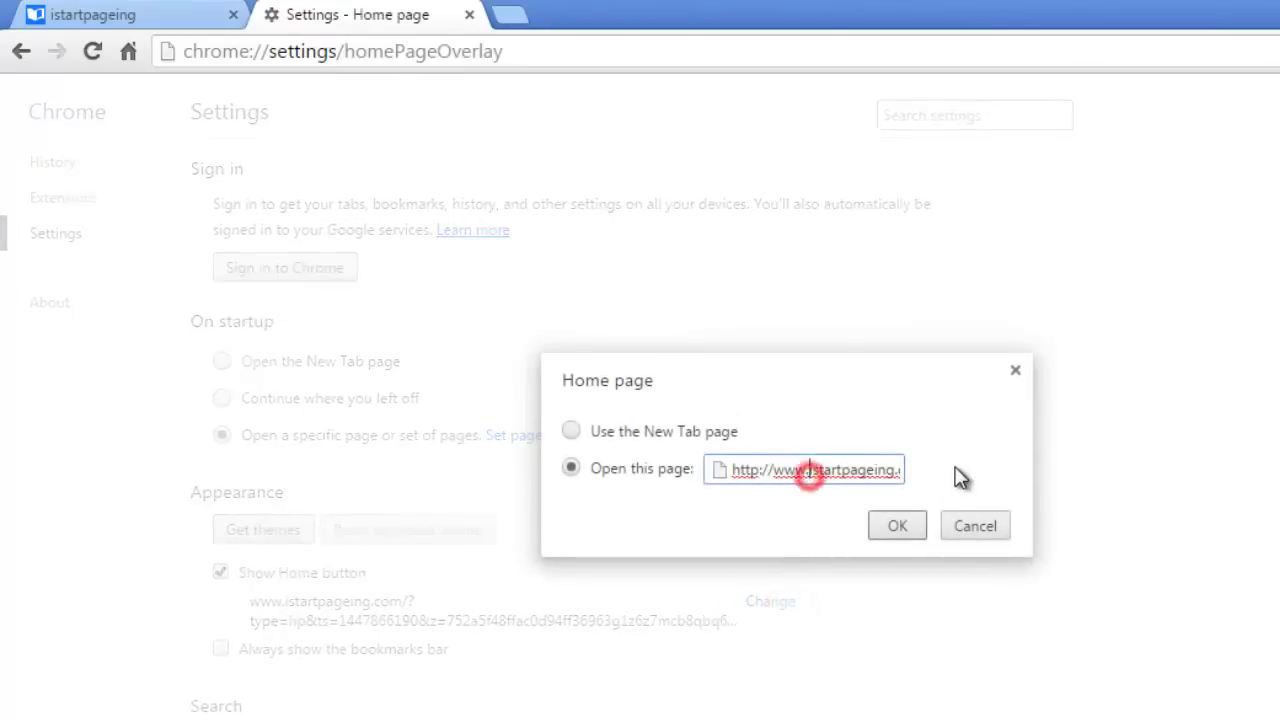
pyautogui.hotkey('ctrl', 'a')
pyautogui.write('ab')
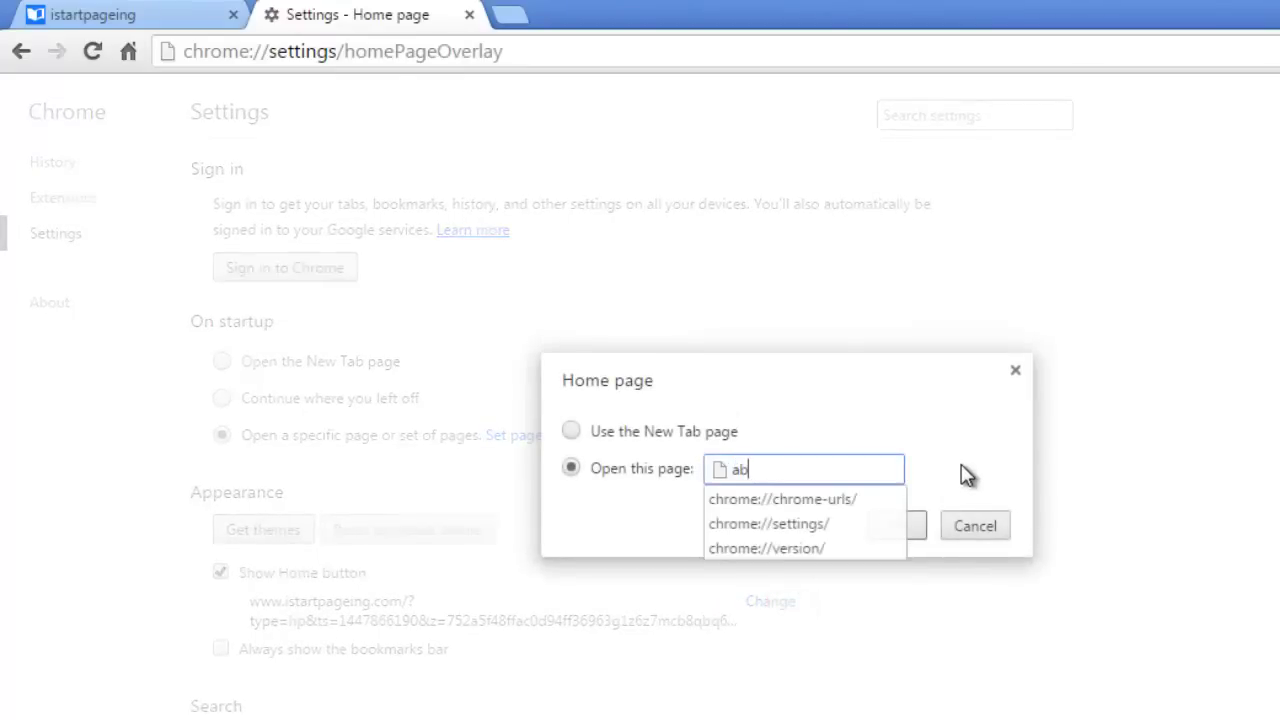
pyautogui.write('out:blank')
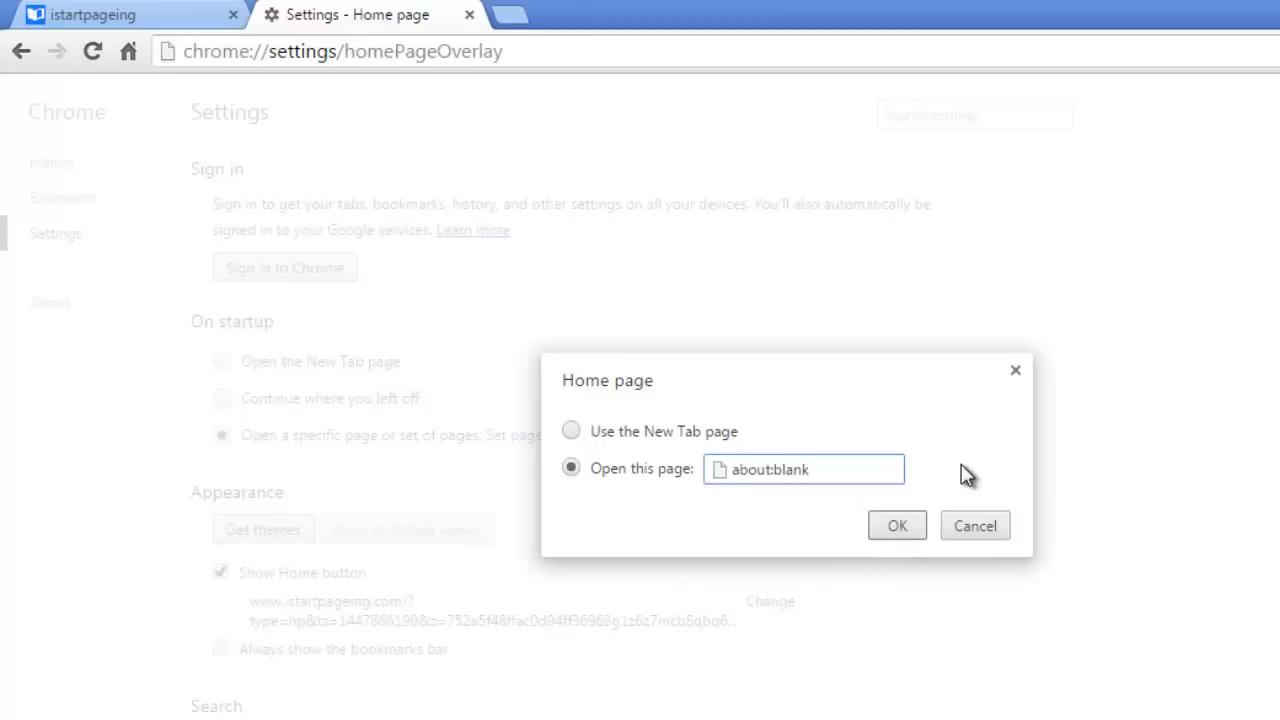
pyautogui.click(918, 530)
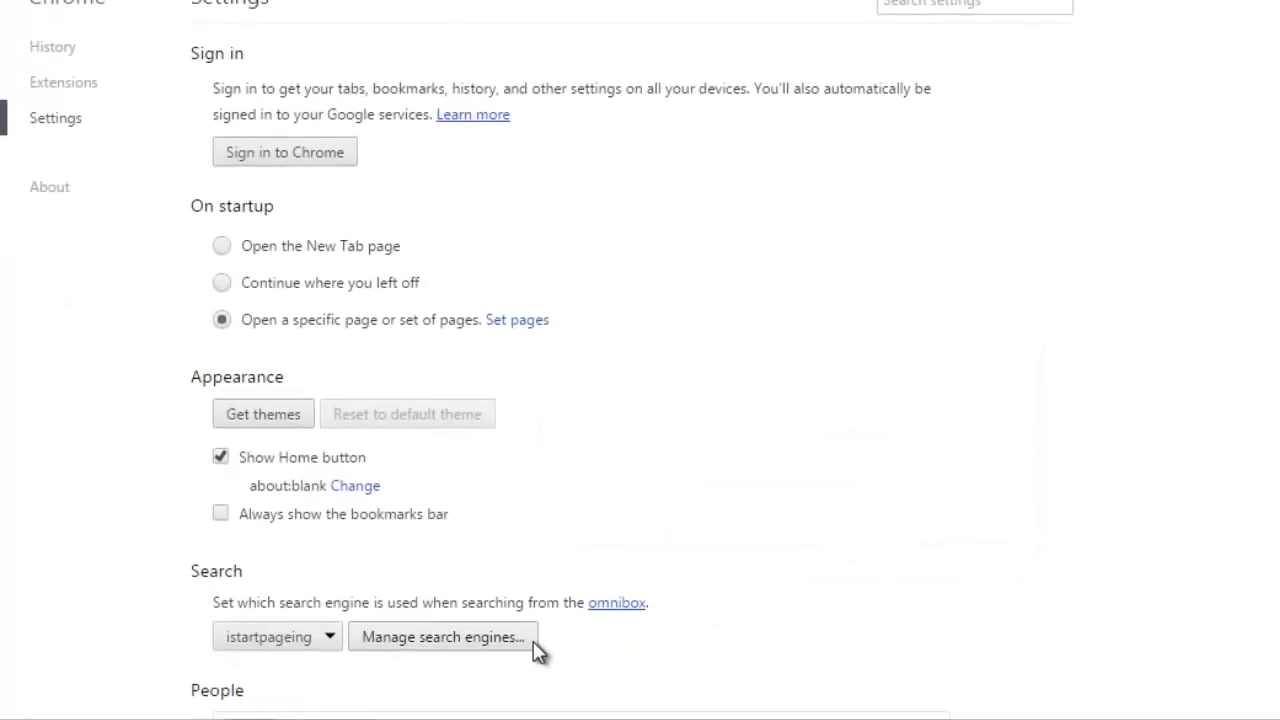
# - Make Google the default search engine and delete istartpageing from the search engine list
pyautogui.click(534, 645)
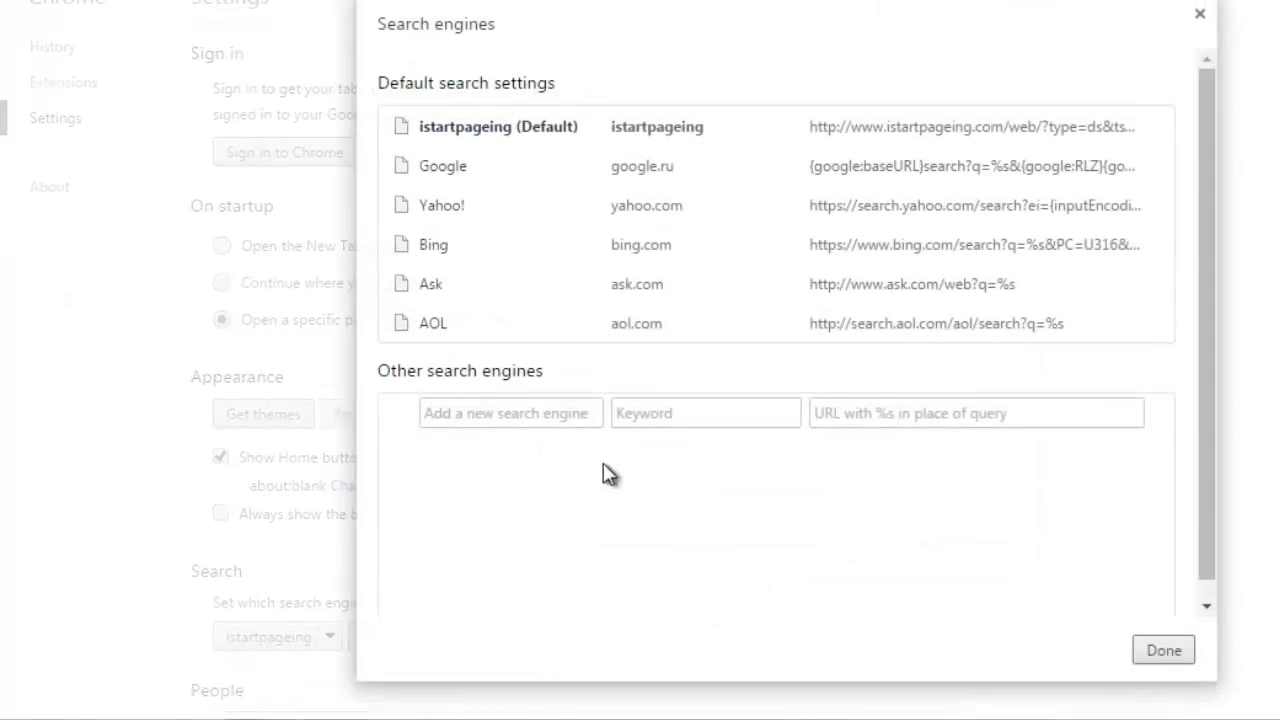
pyautogui.moveTo(1080, 166)
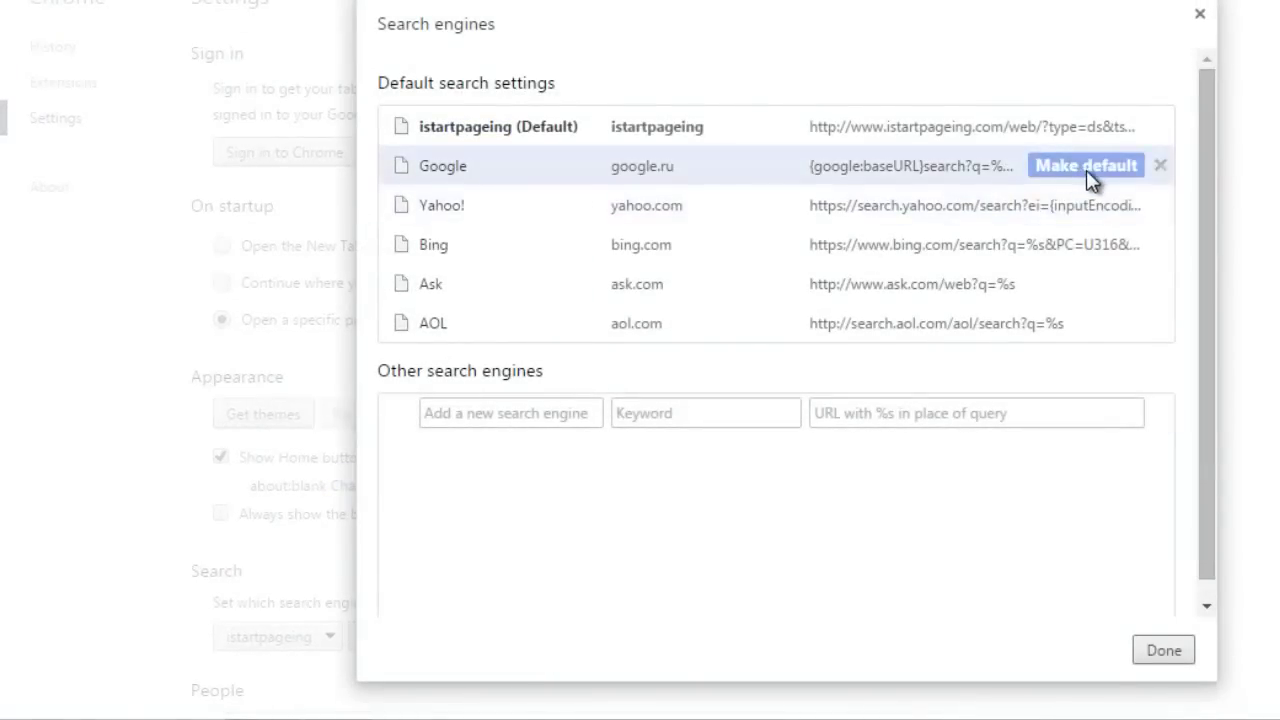
pyautogui.click(1086, 166)
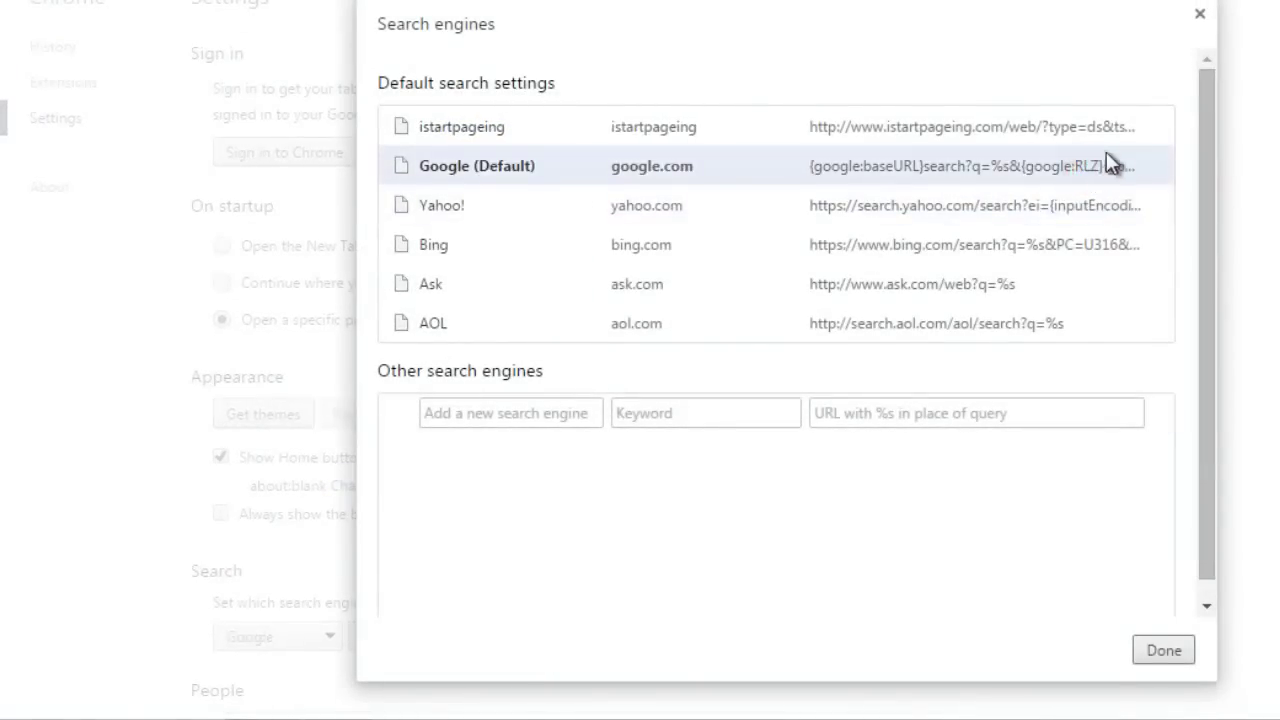
pyautogui.click(1161, 127)
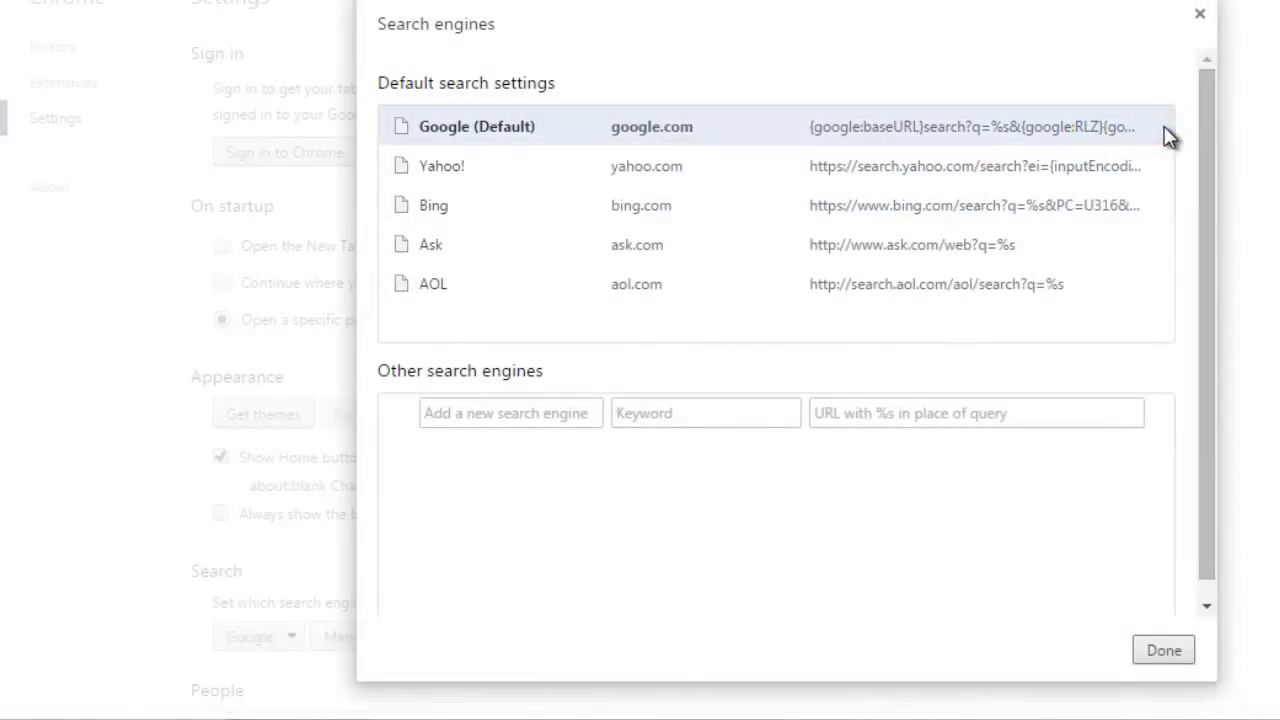
pyautogui.click(1172, 654)
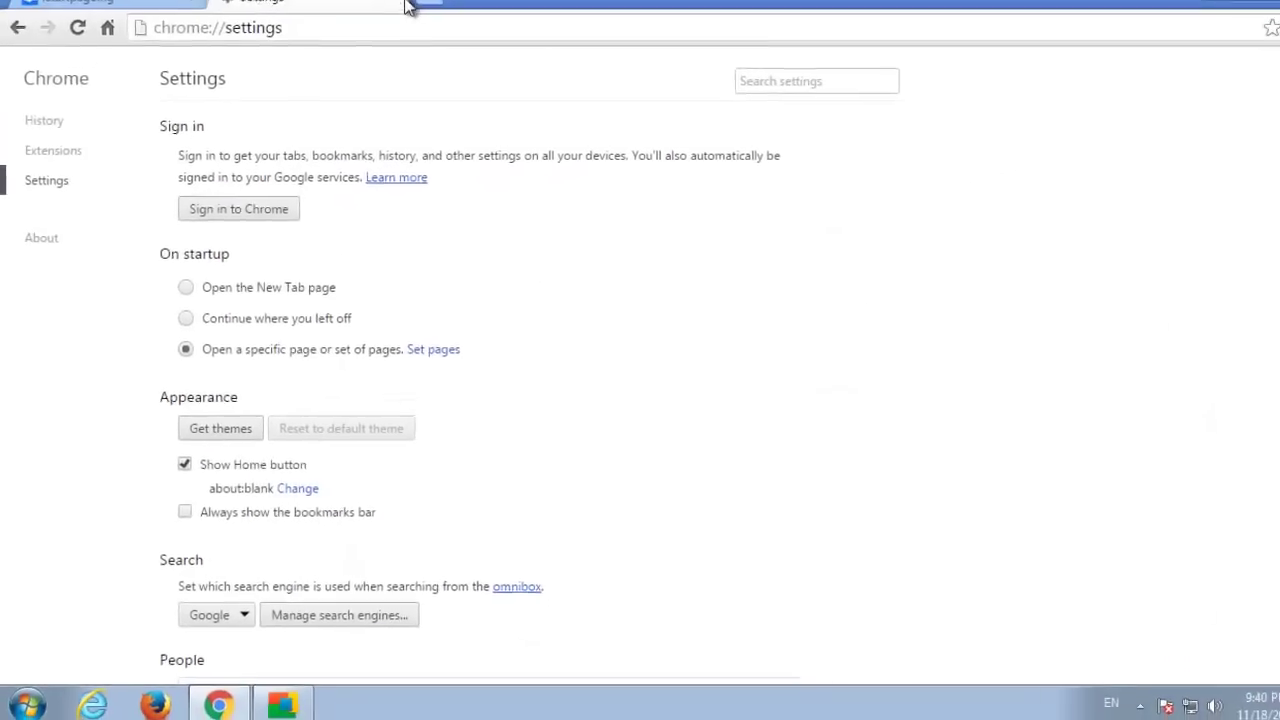
# - Close the Settings tab and the Chrome window
pyautogui.click(387, 12)
pyautogui.click(387, 12)
pyautogui.click(1254, 8)
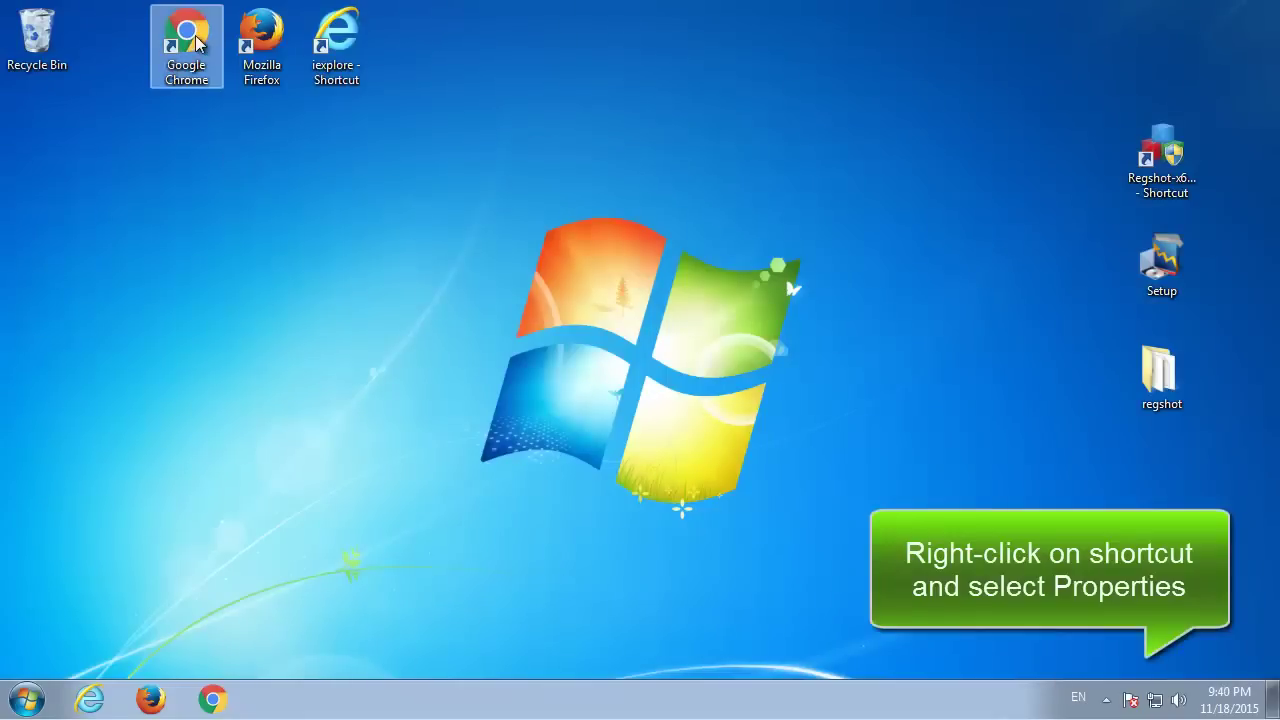
# - Delete the istartpageing URL after chrome.exe" in the Google Chrome desktop shortcut's target and save the change with administrator permission
pyautogui.rightClick(184, 74)
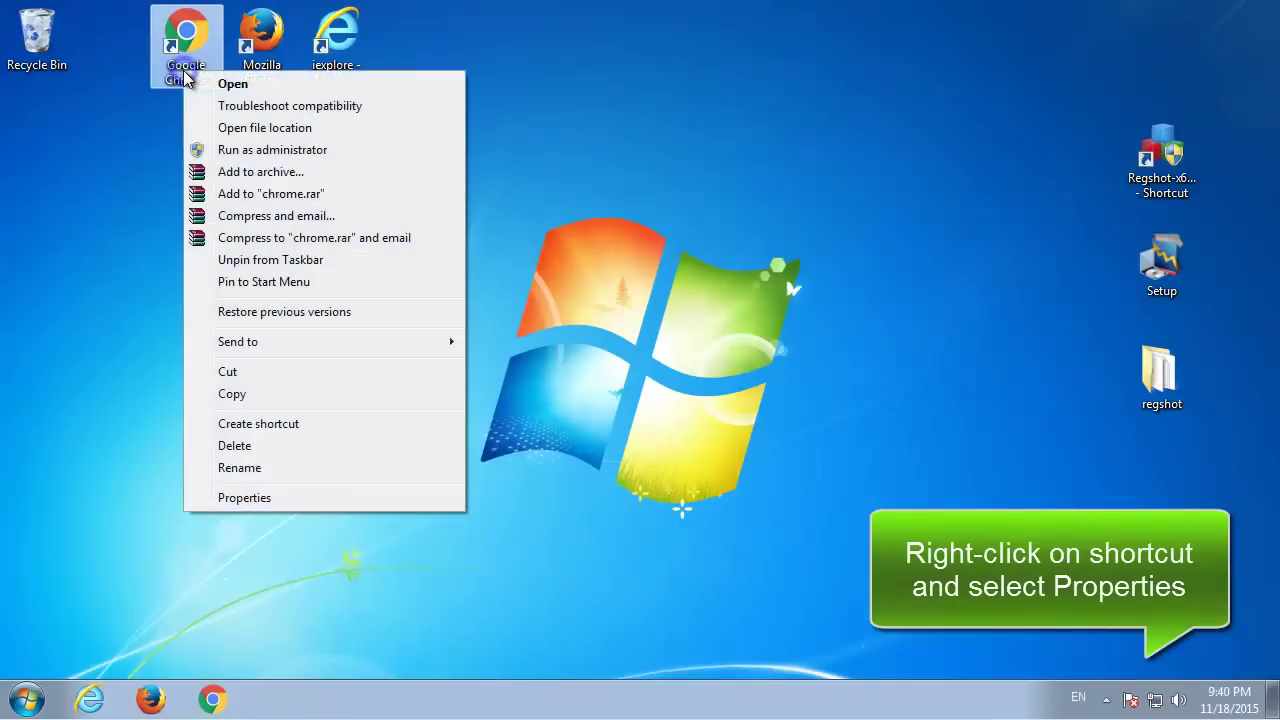
pyautogui.click(371, 503)
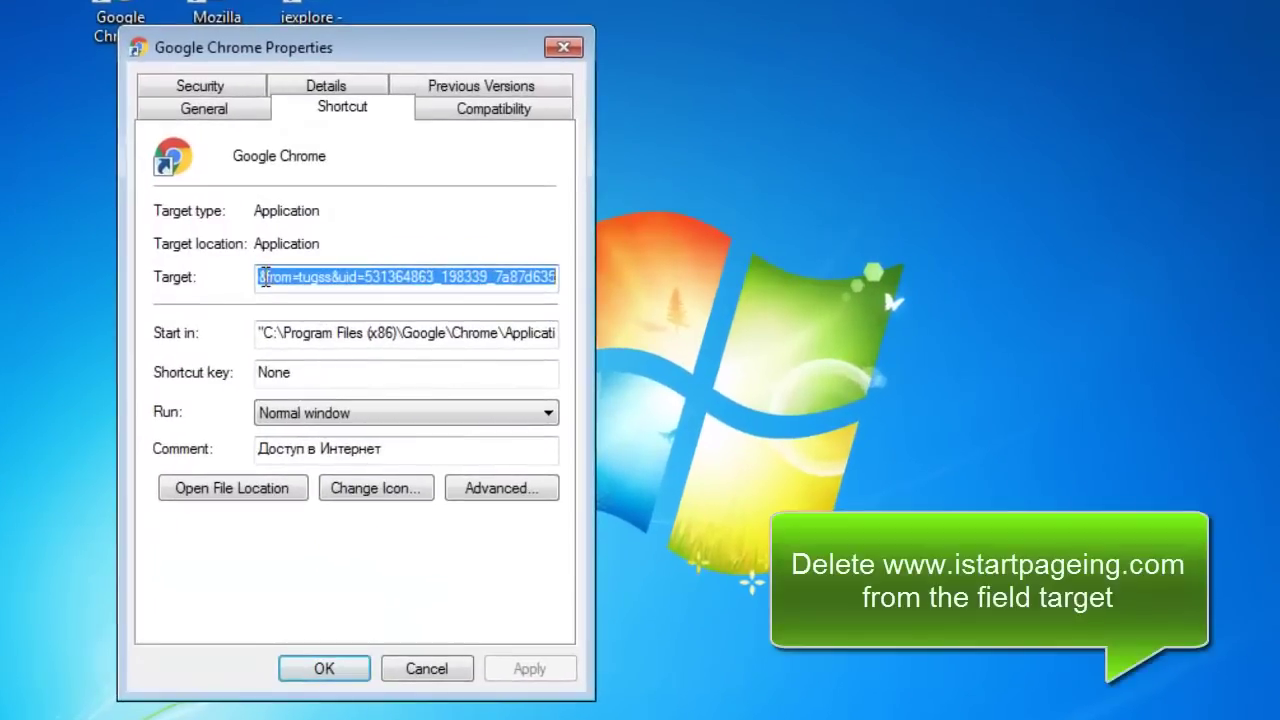
pyautogui.moveTo(297, 266); pyautogui.dragTo(569, 277)
pyautogui.press('Delete')
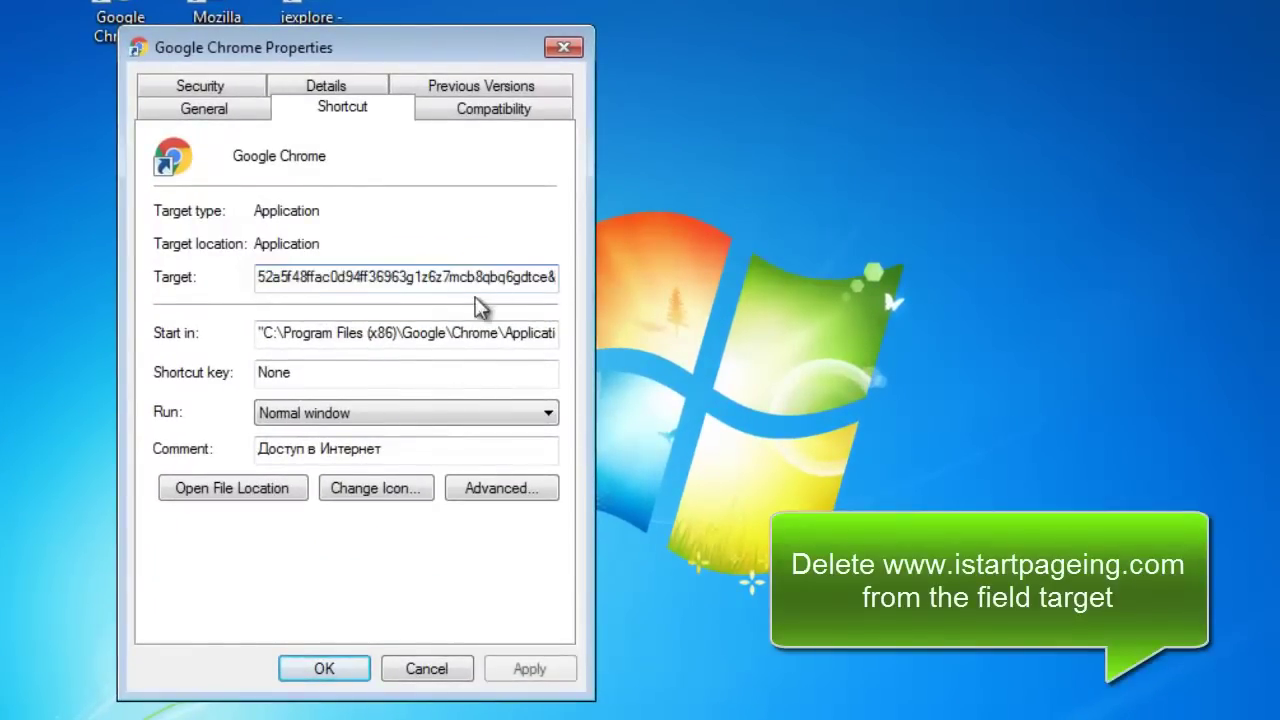
pyautogui.moveTo(278, 277); pyautogui.dragTo(565, 288)
pyautogui.press('Delete')
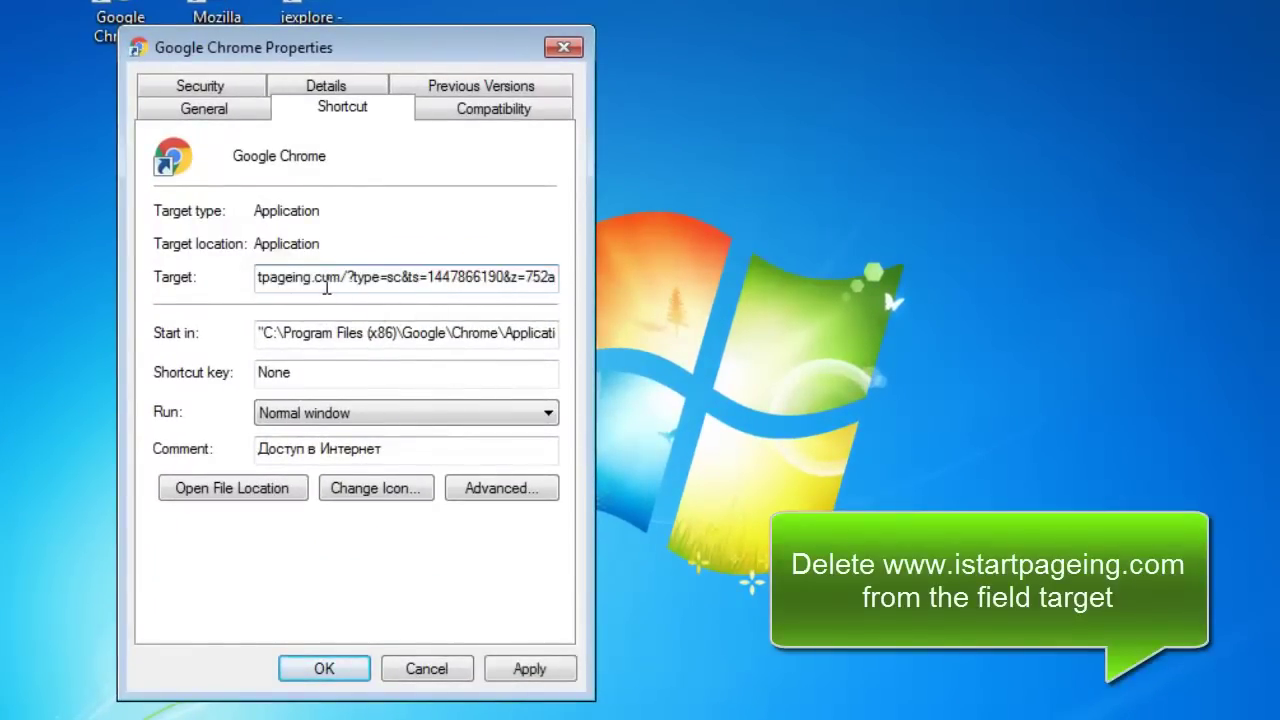
pyautogui.moveTo(289, 281); pyautogui.dragTo(565, 280)
pyautogui.press('Delete')
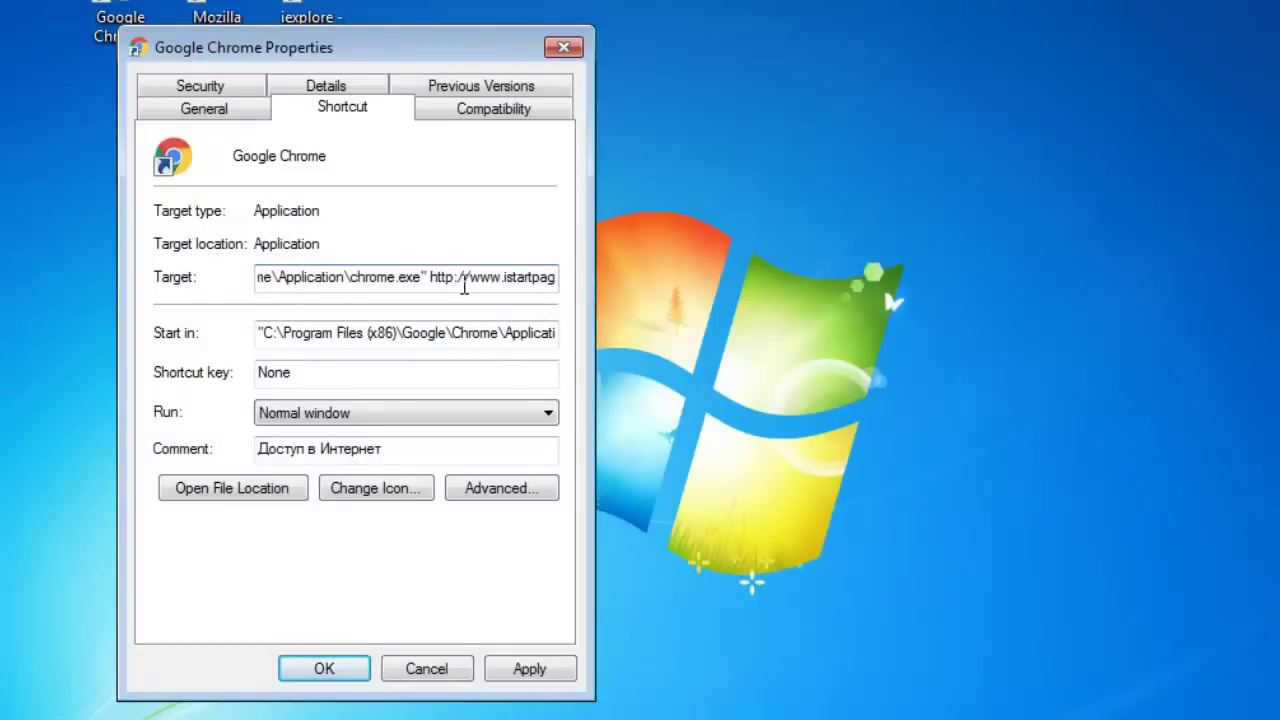
pyautogui.moveTo(429, 279); pyautogui.dragTo(606, 280)
pyautogui.press('Delete')
pyautogui.press('Left')
pyautogui.press('Left')
pyautogui.press('Left')
pyautogui.press('Left')
pyautogui.press('Left')
pyautogui.press('Left')
pyautogui.press('Left')
pyautogui.press('Left')
pyautogui.press('Left')
pyautogui.press('Left')
pyautogui.press('Left')
pyautogui.press('Left')
pyautogui.press('Left')
pyautogui.press('Left')
pyautogui.press('Left')
pyautogui.press('Left')
pyautogui.press('Left')
pyautogui.press('Left')
pyautogui.press('Left')
pyautogui.press('Left')
pyautogui.press('Left')
pyautogui.press('Left')
pyautogui.press('Left')
pyautogui.press('Left')
pyautogui.press('Left')
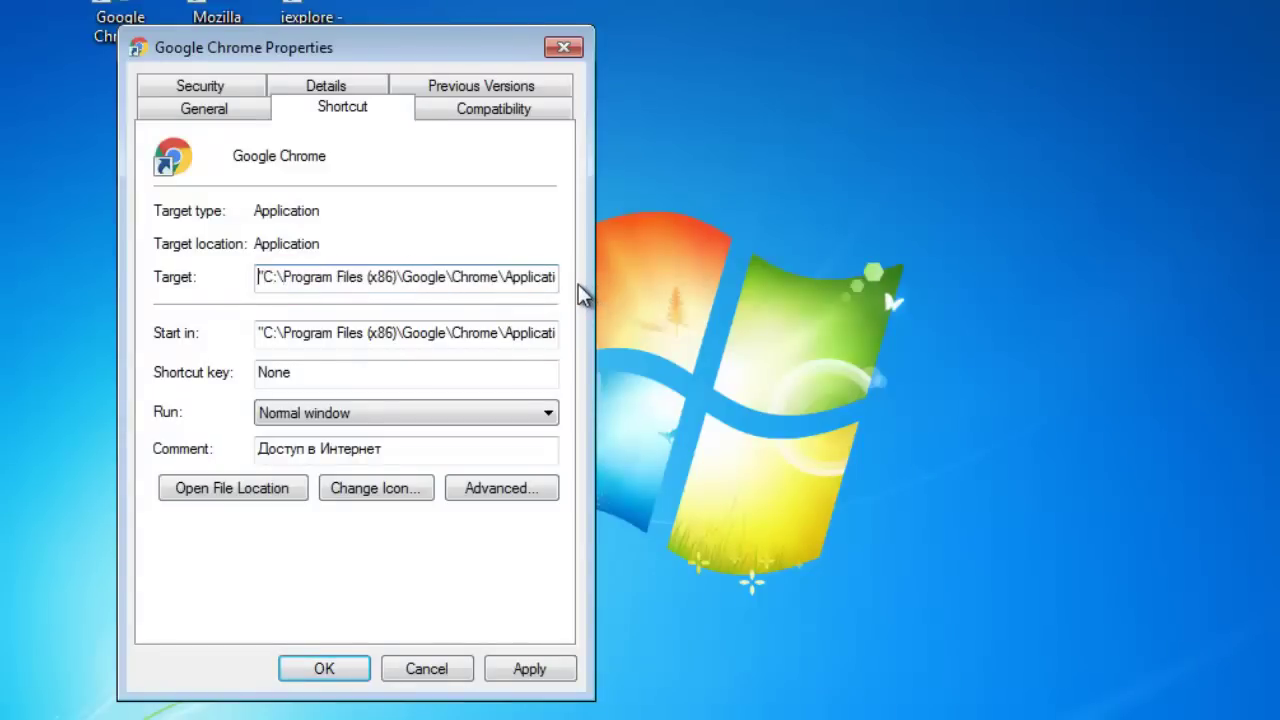
pyautogui.click(357, 673)
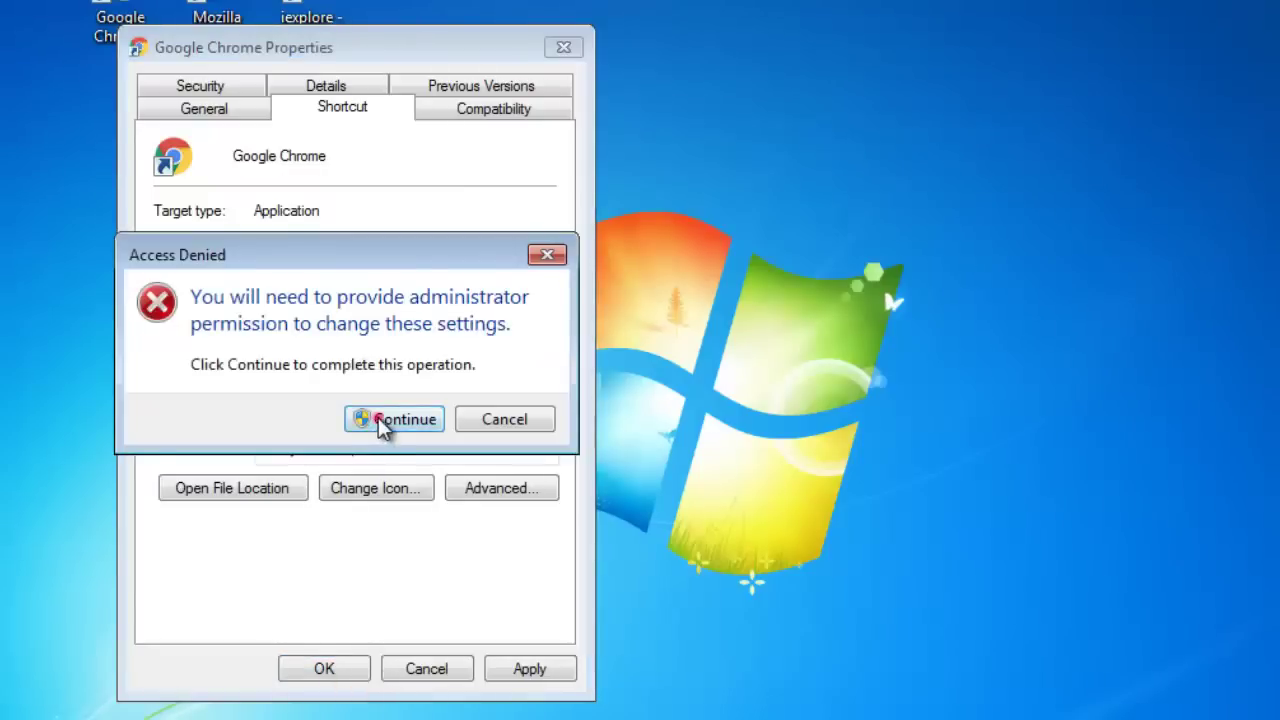
pyautogui.click(384, 420)
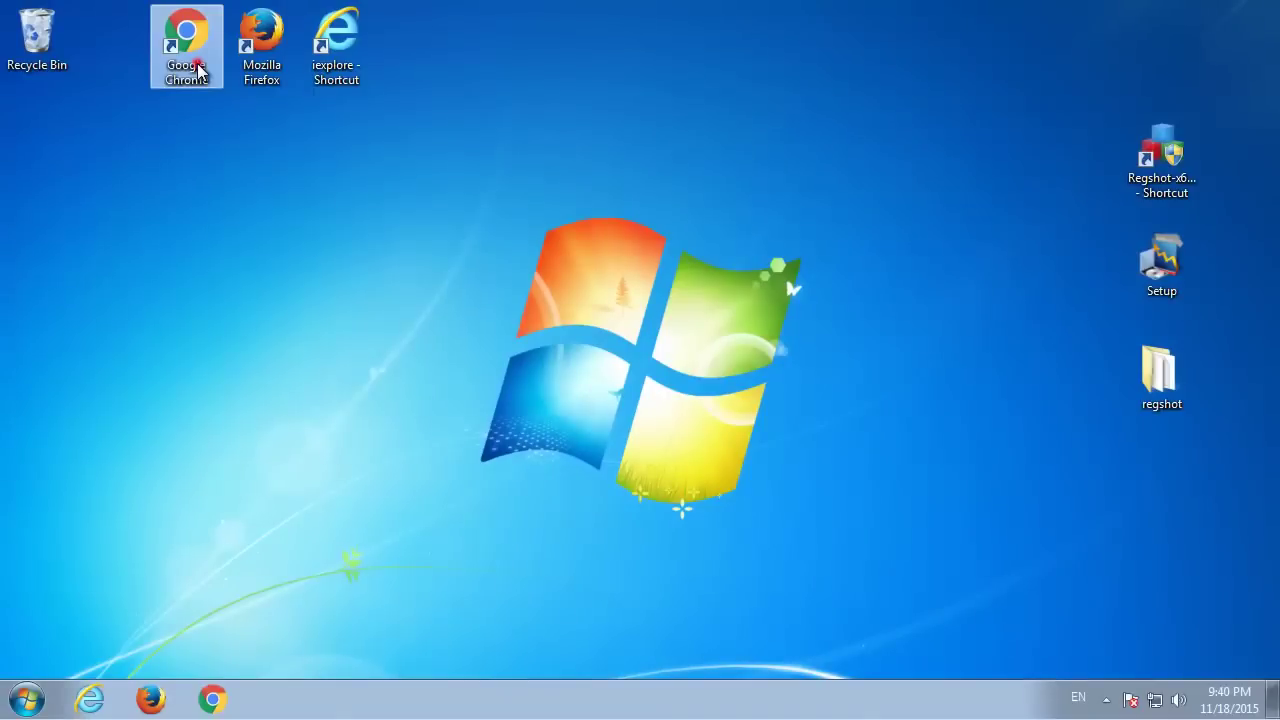
# - Launch Google Chrome from the cleaned desktop shortcut to check its start page, and close the browser
pyautogui.doubleClick(196, 68)
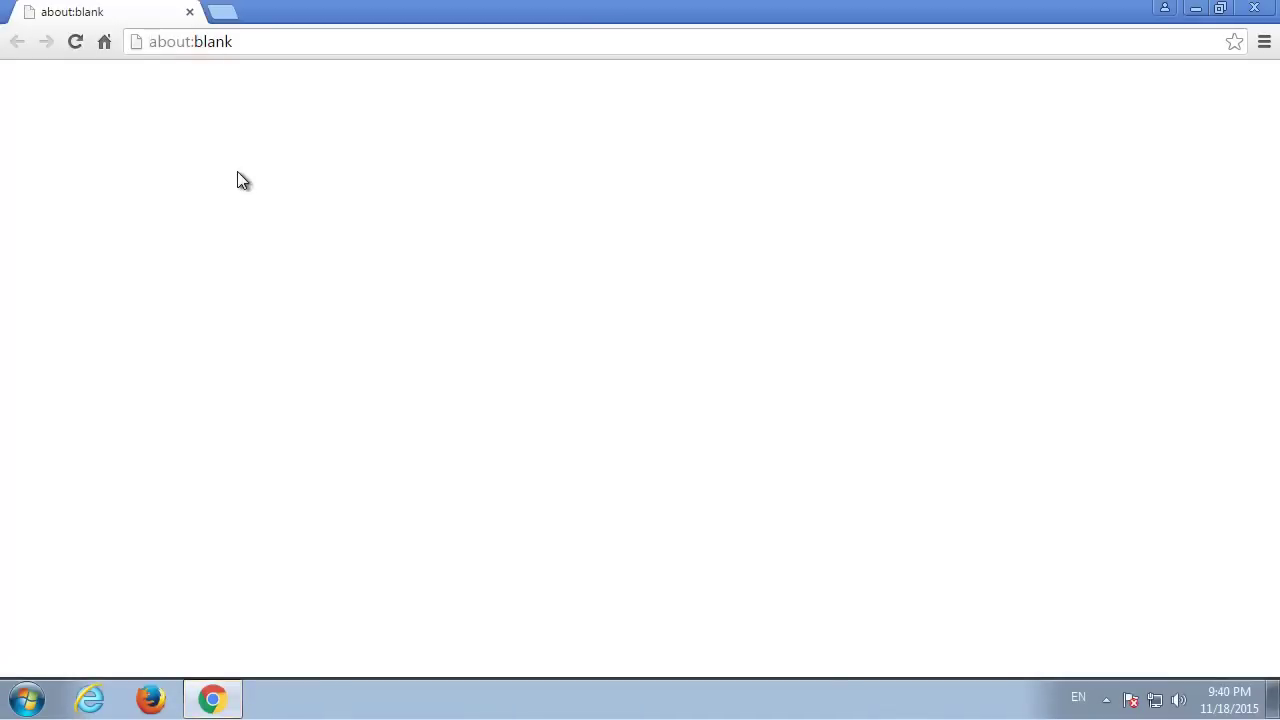
pyautogui.click(1256, 7)
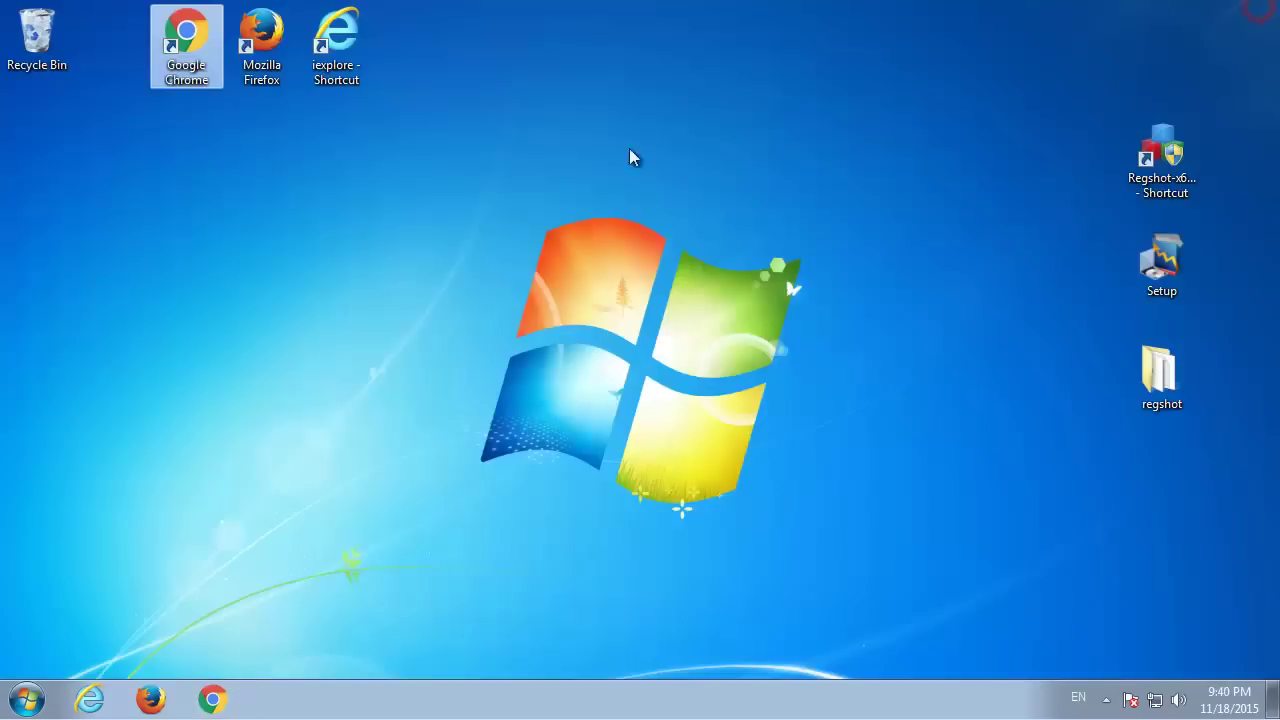
pyautogui.click(219, 237)
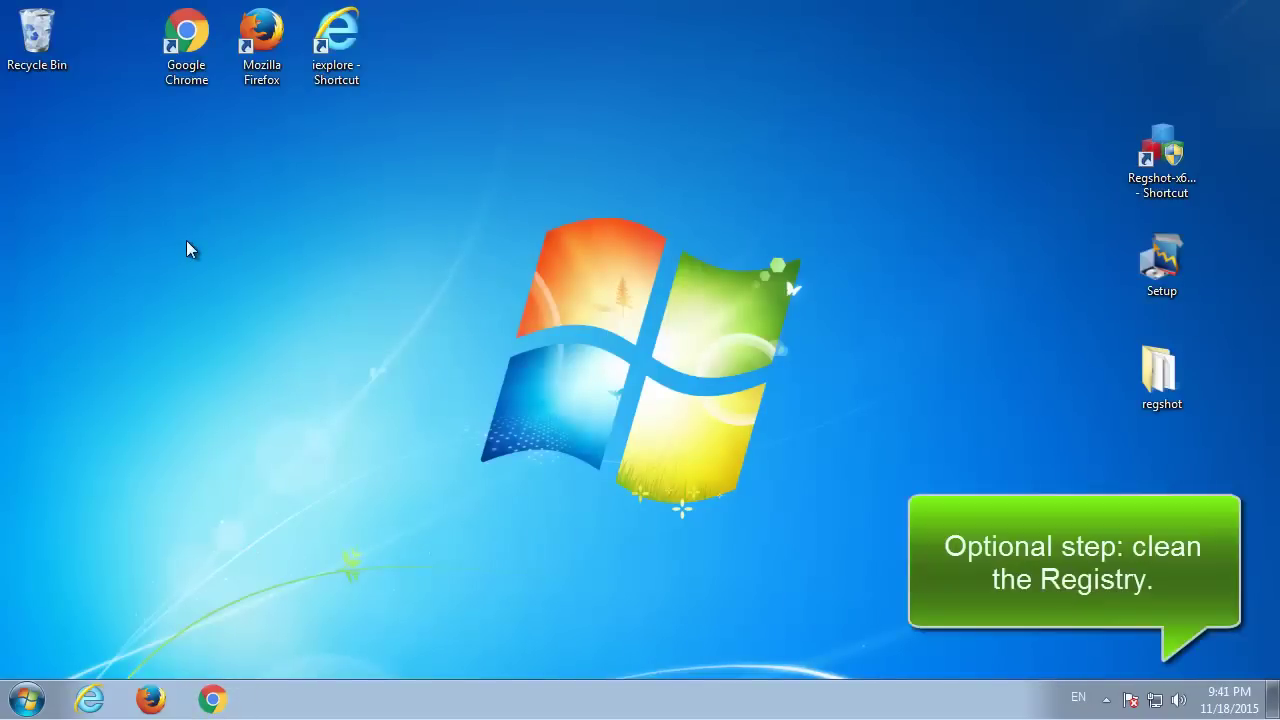
# - Search Windows for regedit.exe and launch the Registry Editor, allowing it to run
pyautogui.click(27, 699)
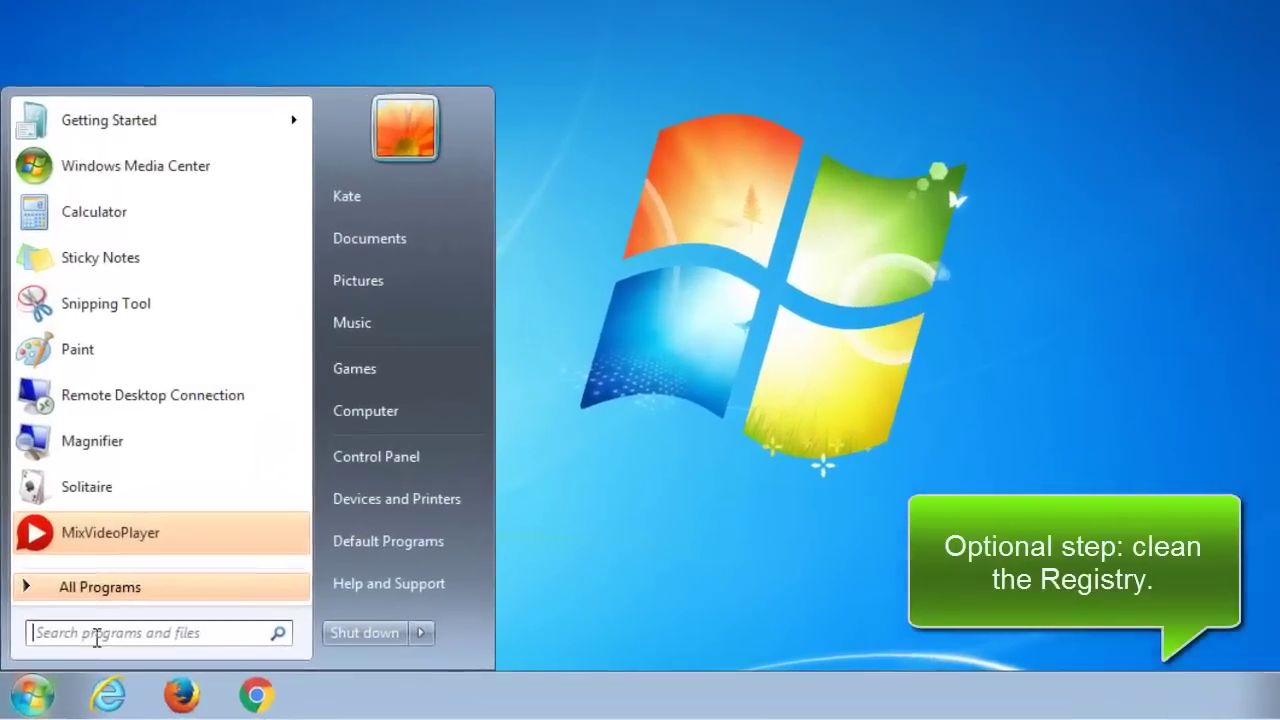
pyautogui.click(96, 636)
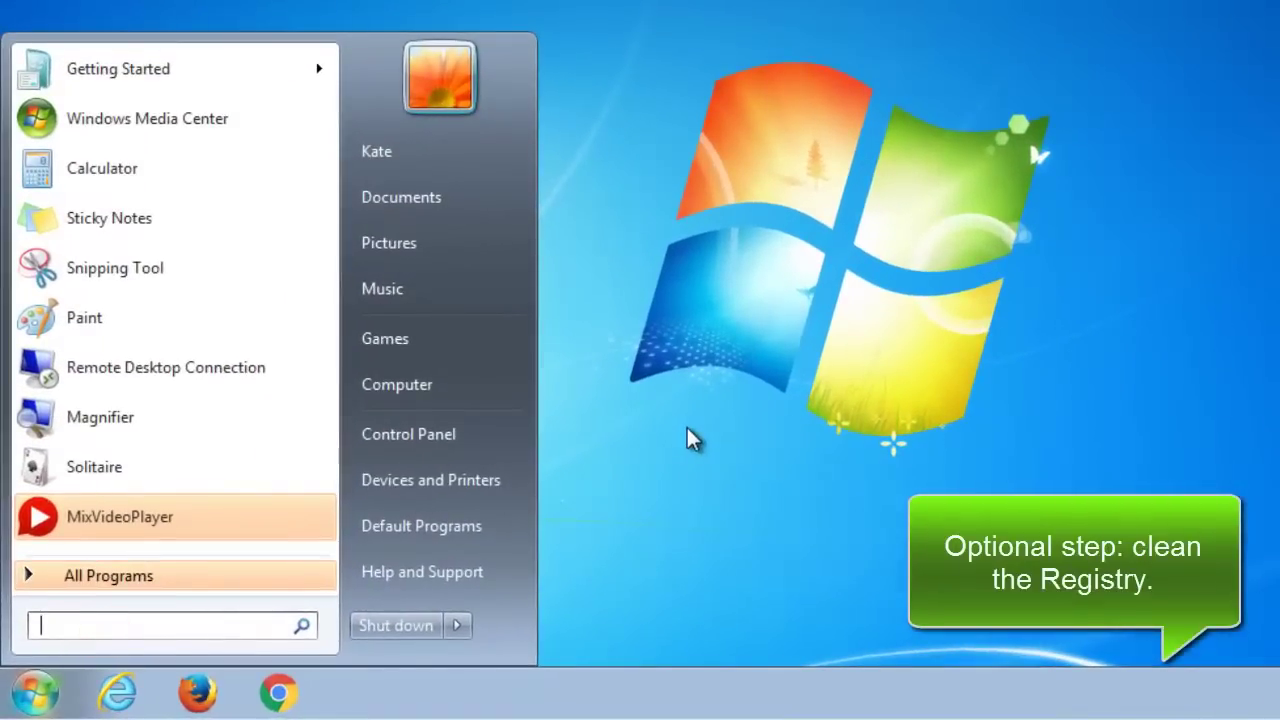
pyautogui.write('regedi')
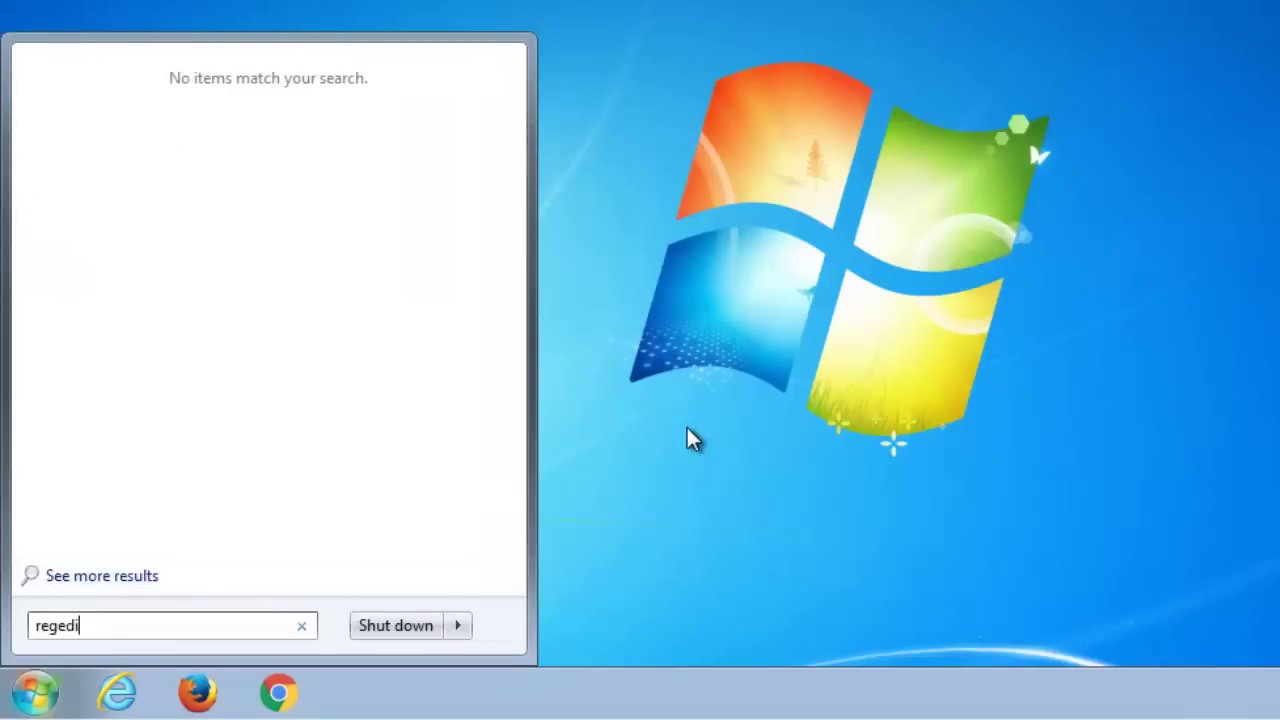
pyautogui.write('t.exe')
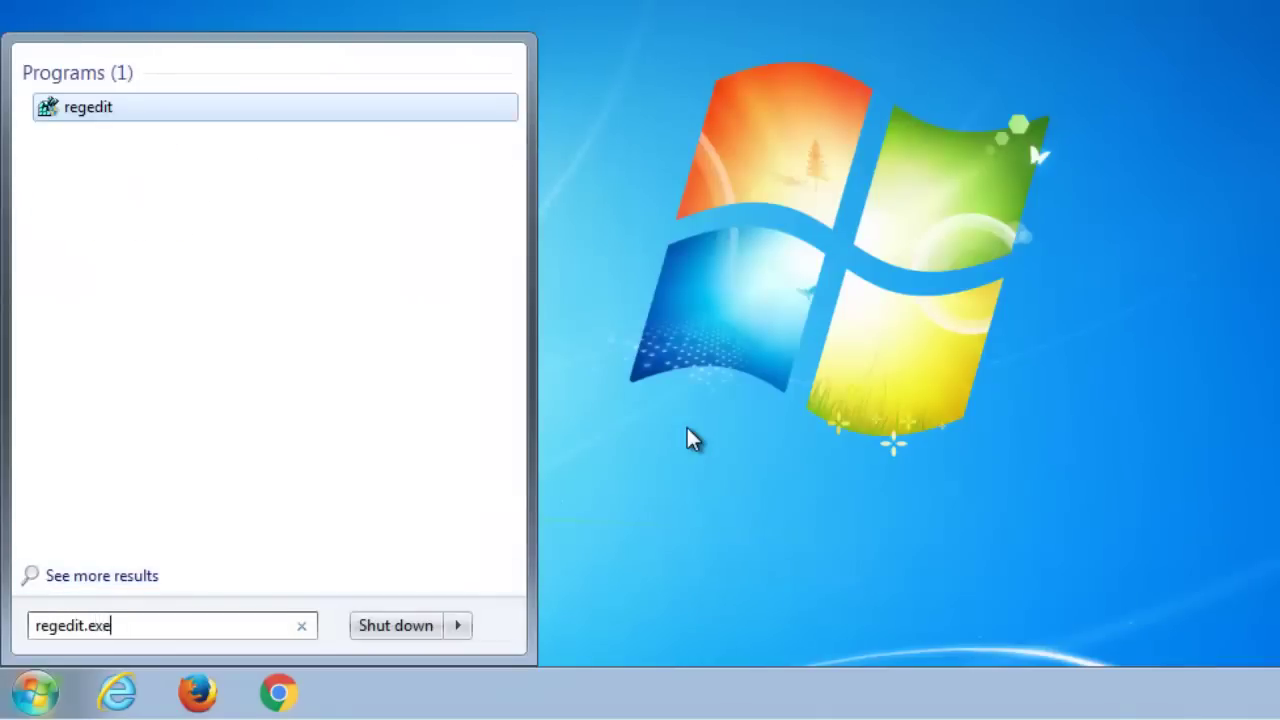
pyautogui.click(189, 118)
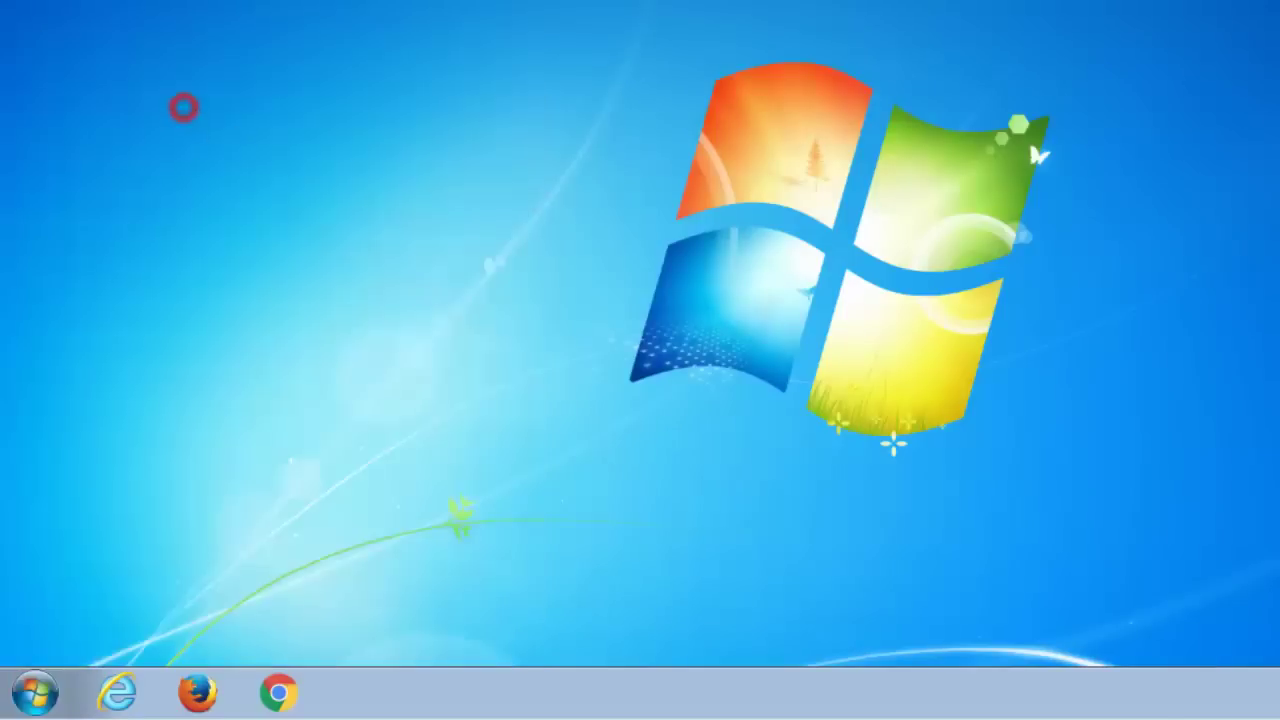
pyautogui.click(420, 380)
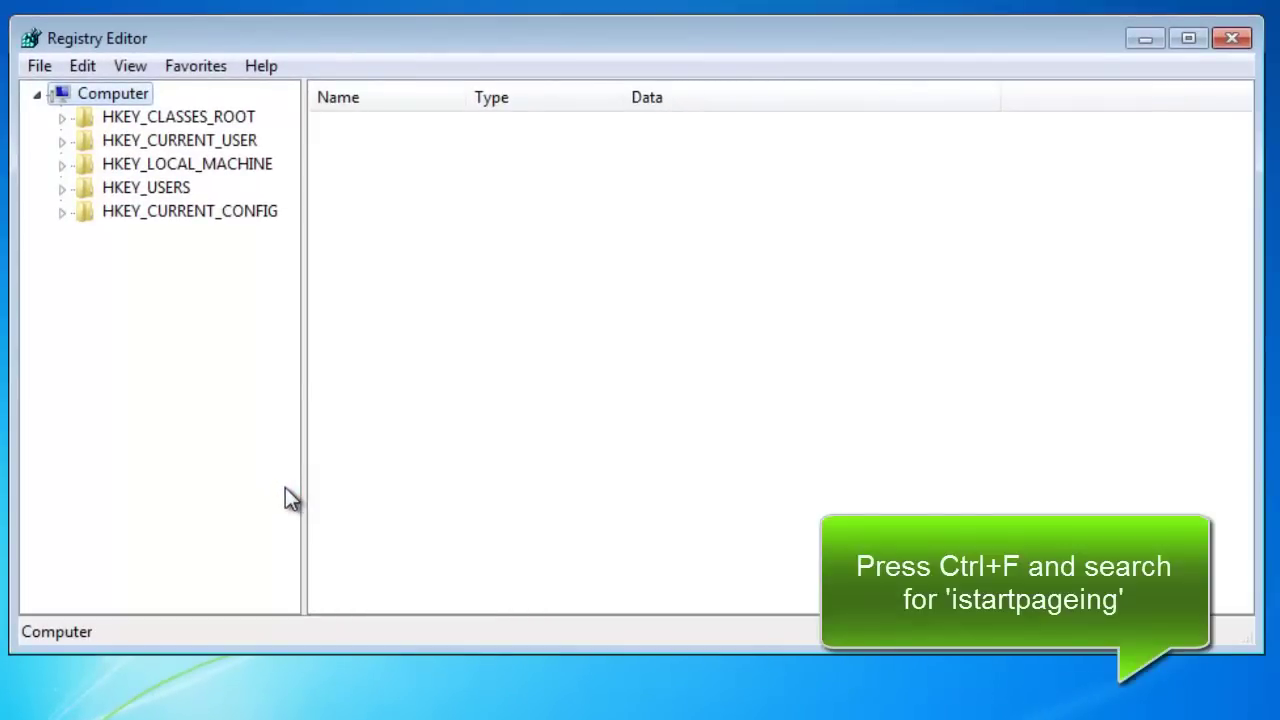
# - Search the registry for istartpageing and delete the istartpageing.com key under Internet Explorer\LowRegistry\DOMStorage
pyautogui.hotkey('ctrl', 'f')
pyautogui.write('is')
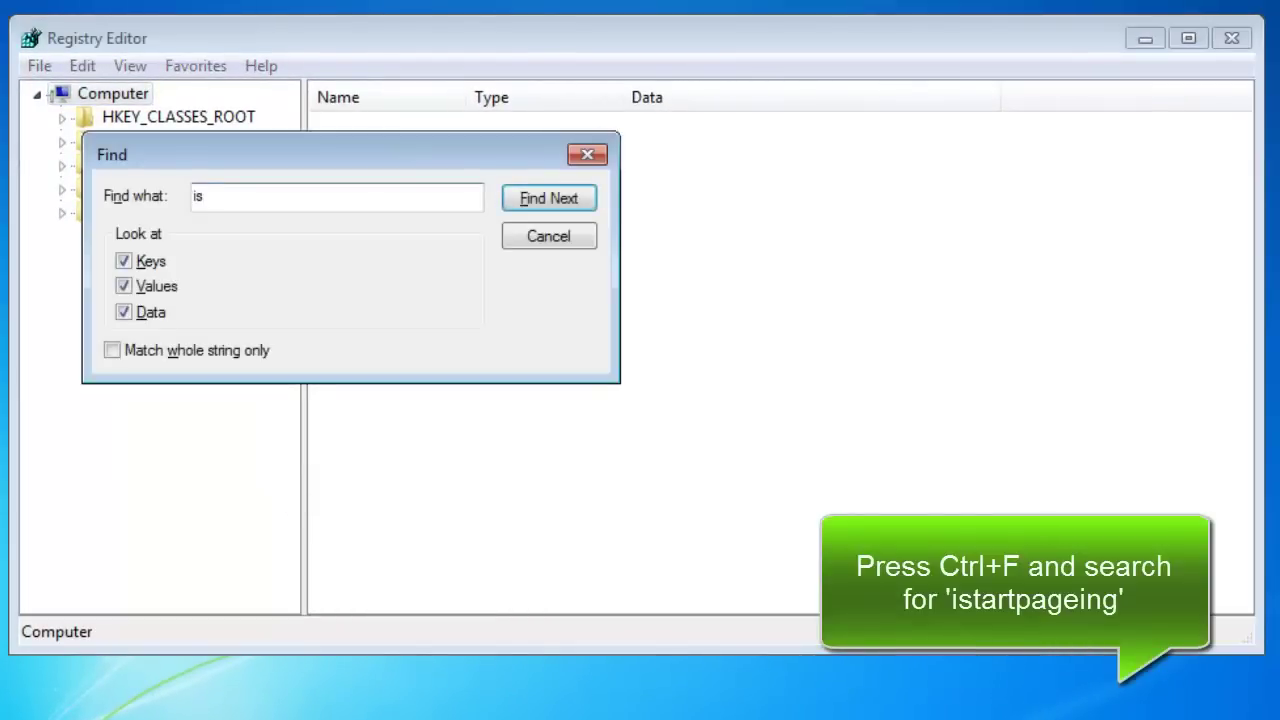
pyautogui.write('tartpagei')
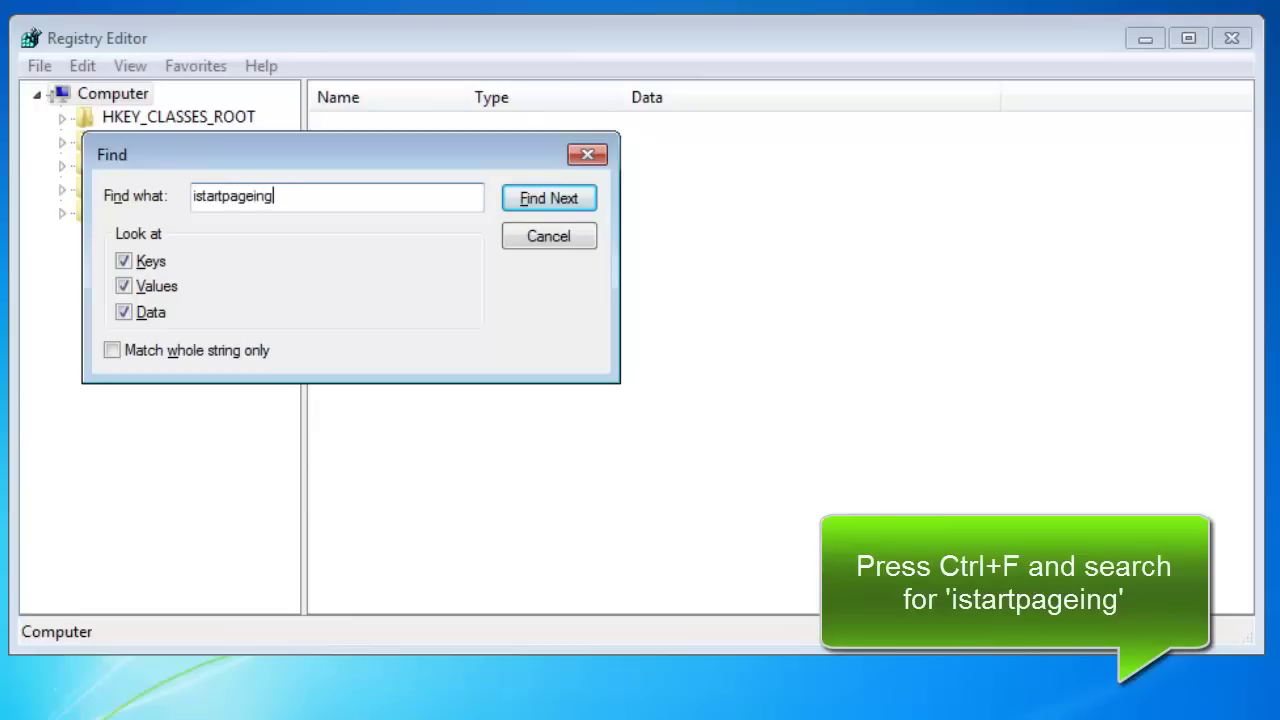
pyautogui.write('ng')
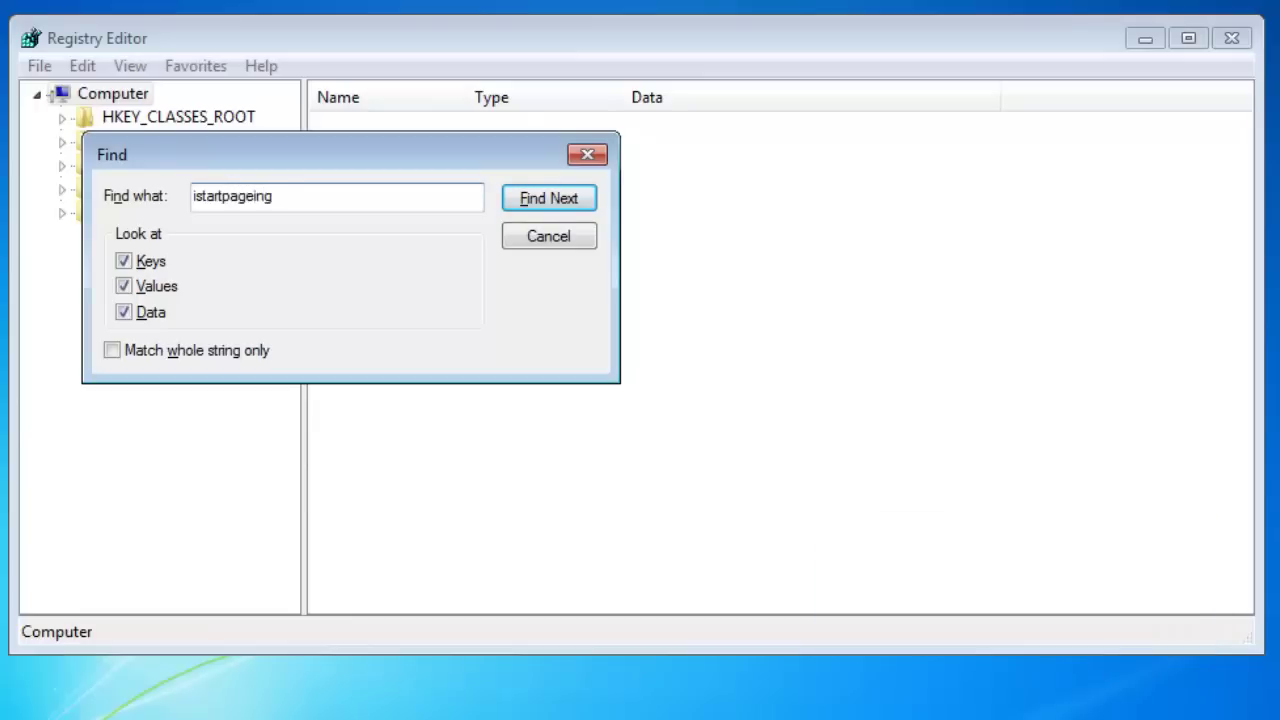
pyautogui.click(551, 199)
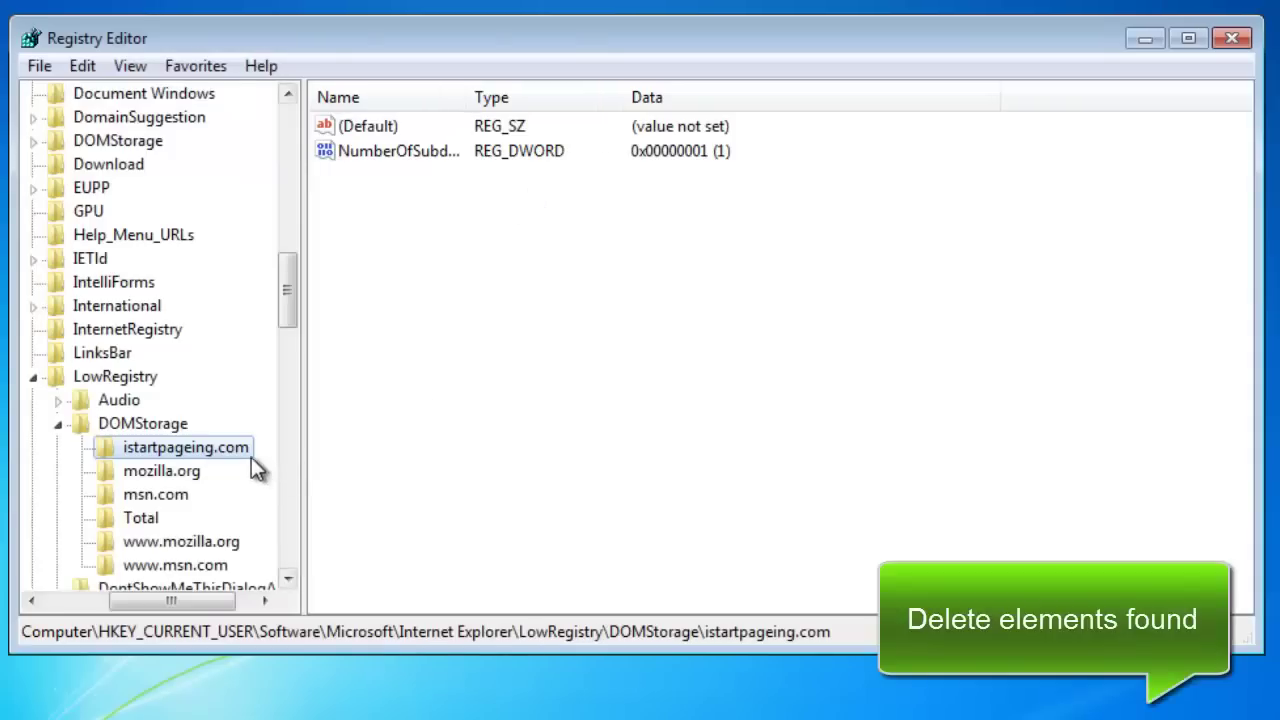
pyautogui.press('Delete')
pyautogui.click(848, 338)
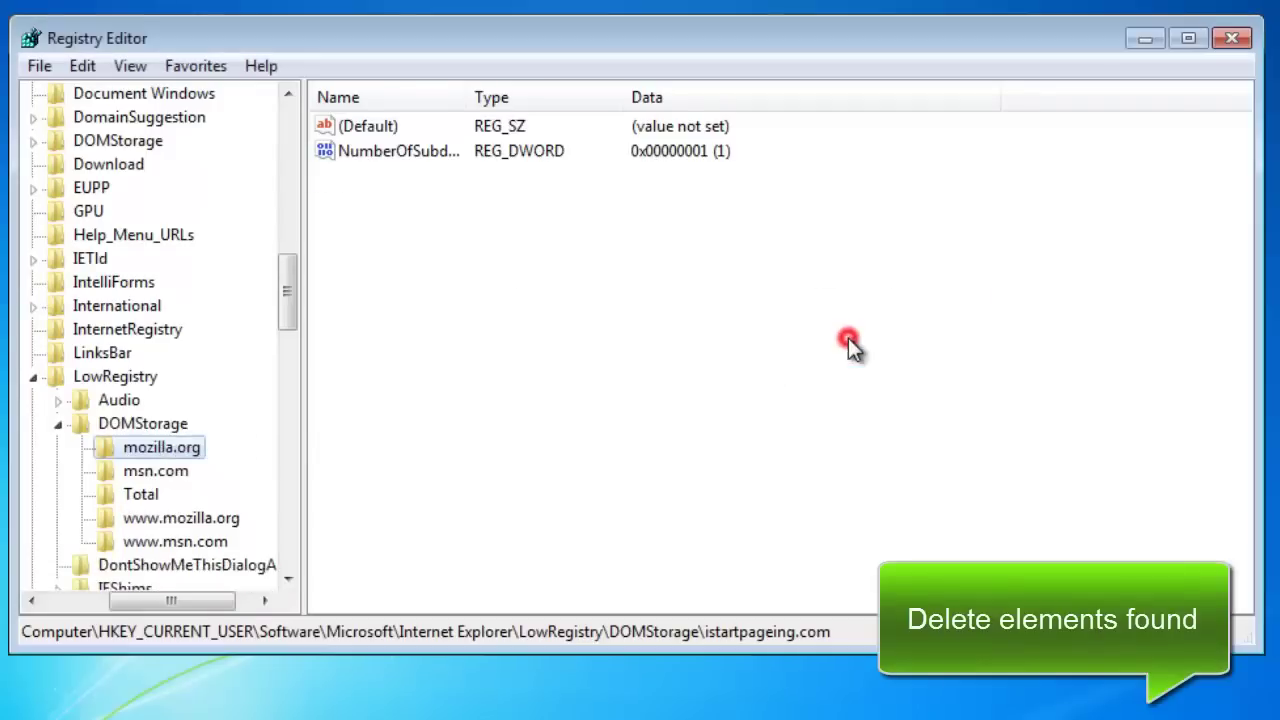
# - Find the next istartpageing match and delete the Default_Page_URL value from the Internet Explorer\Main key
pyautogui.hotkey('ctrl', 'f')
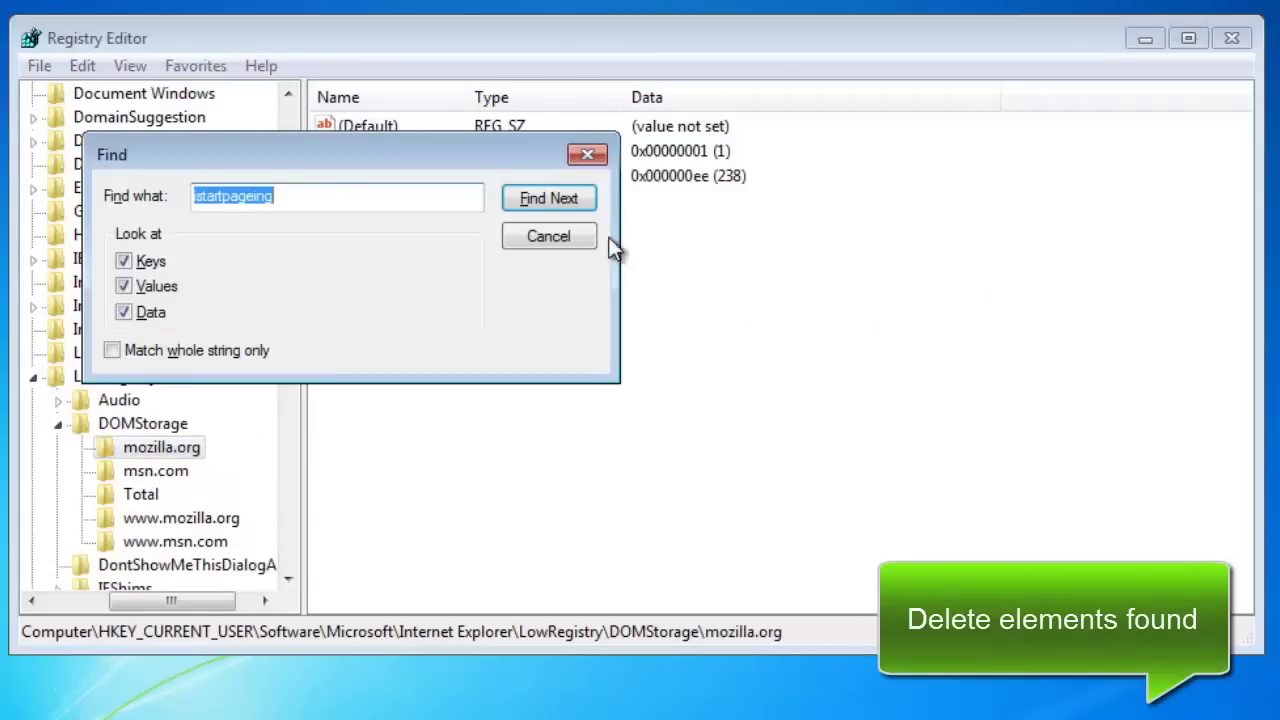
pyautogui.click(557, 208)
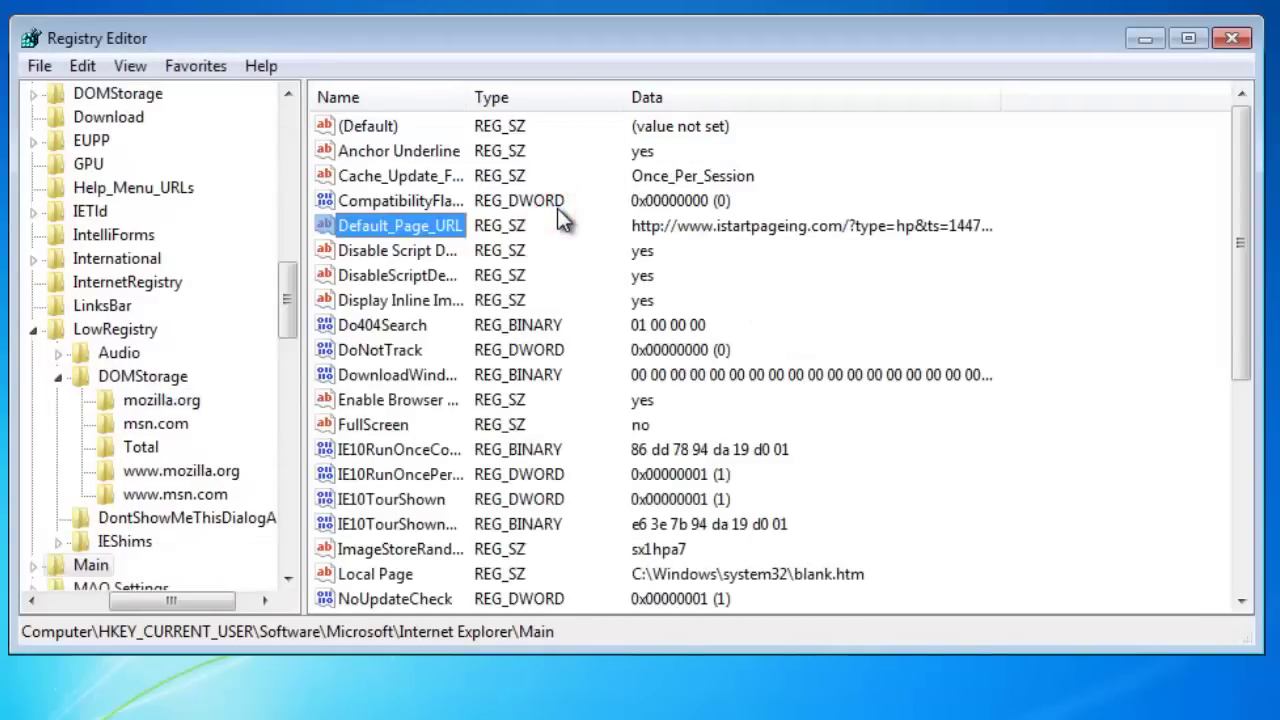
pyautogui.press('Delete')
pyautogui.click(880, 340)
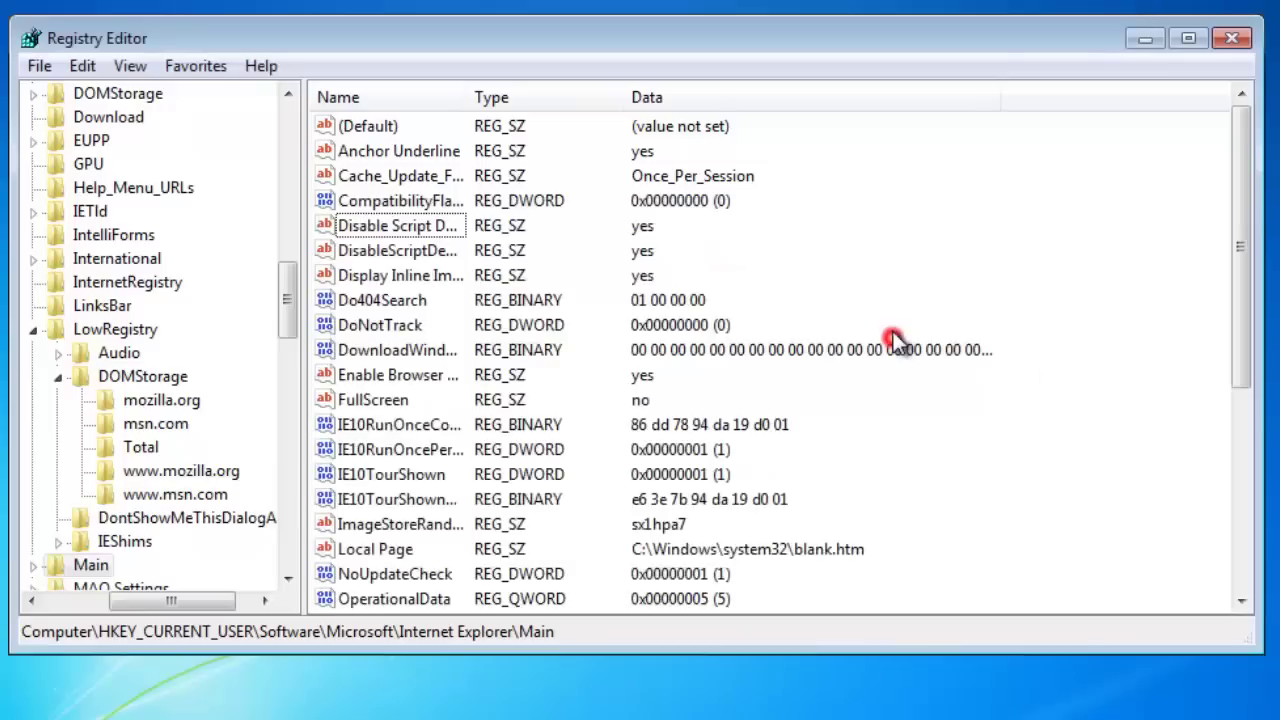
# - Find the next istartpageing match and delete the DisplayName and URL values from its SearchScopes key
pyautogui.hotkey('ctrl', 'f')
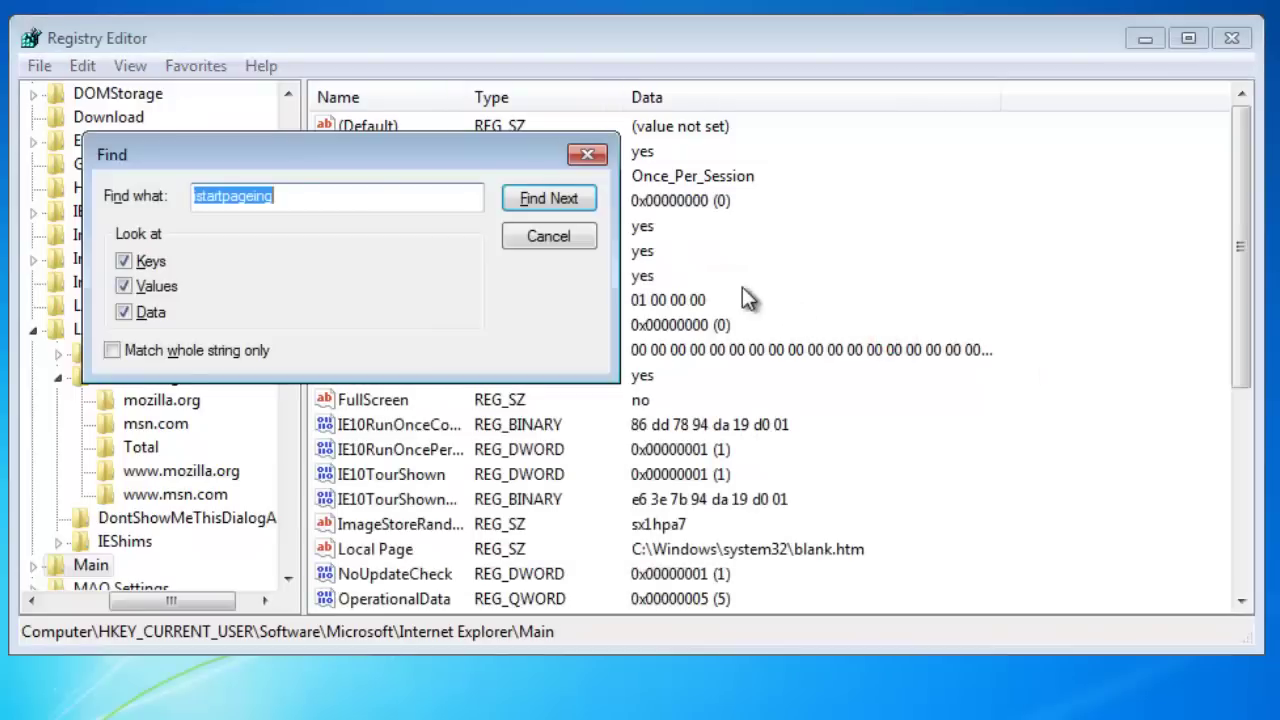
pyautogui.click(587, 209)
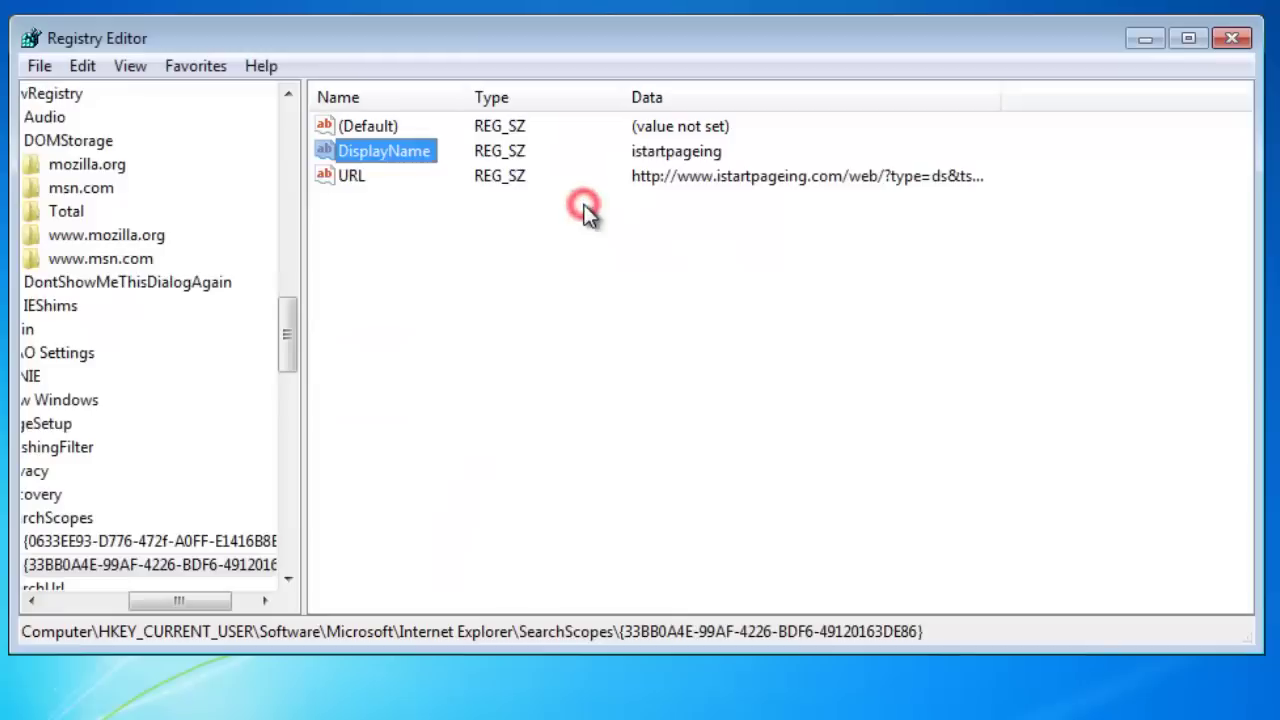
pyautogui.press('Delete')
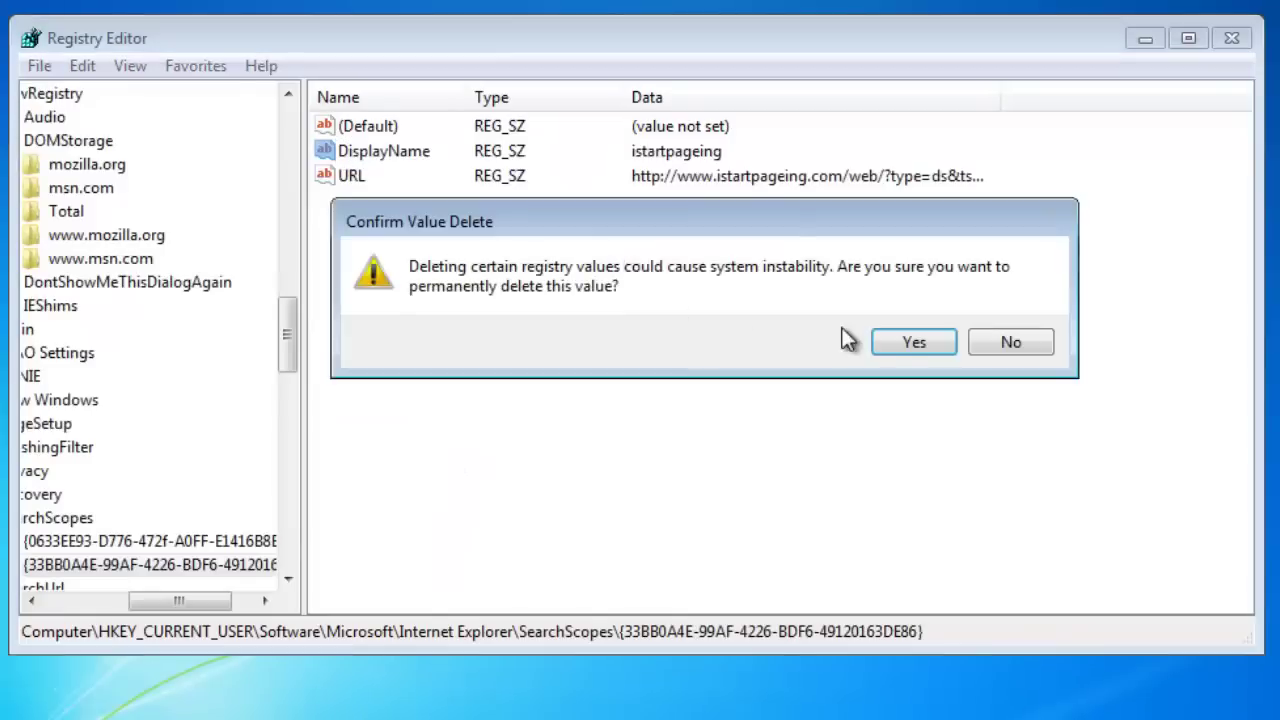
pyautogui.click(898, 346)
pyautogui.click(355, 151)
pyautogui.press('Delete')
pyautogui.click(904, 350)
# - Search the rest of the registry for istartpageing entries and close the Registry Editor
pyautogui.hotkey('ctrl', 'f')
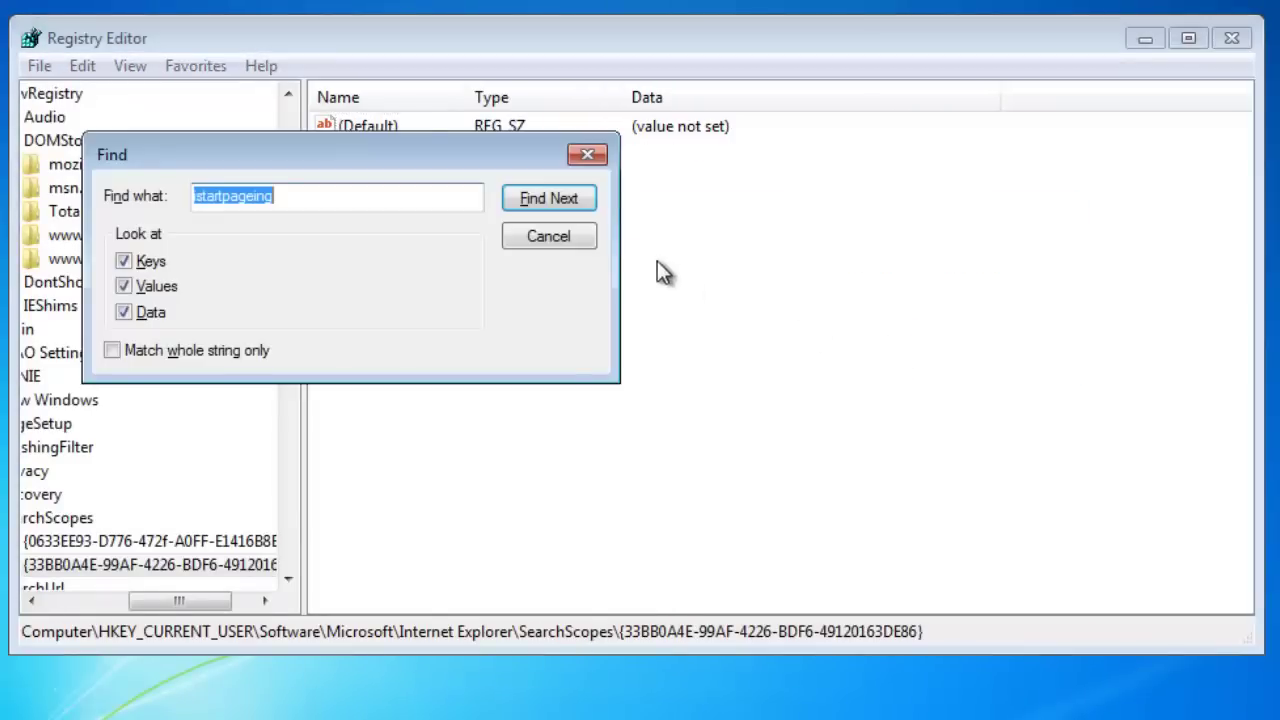
pyautogui.click(559, 199)
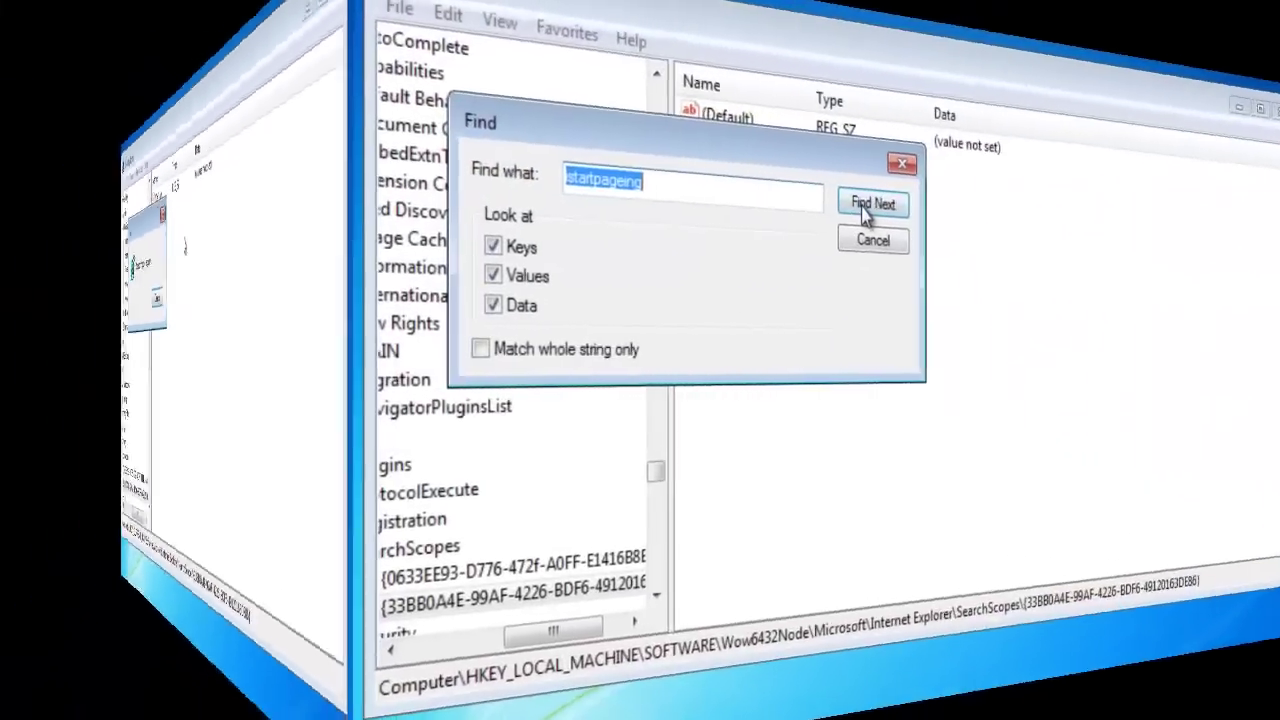
pyautogui.click(866, 206)
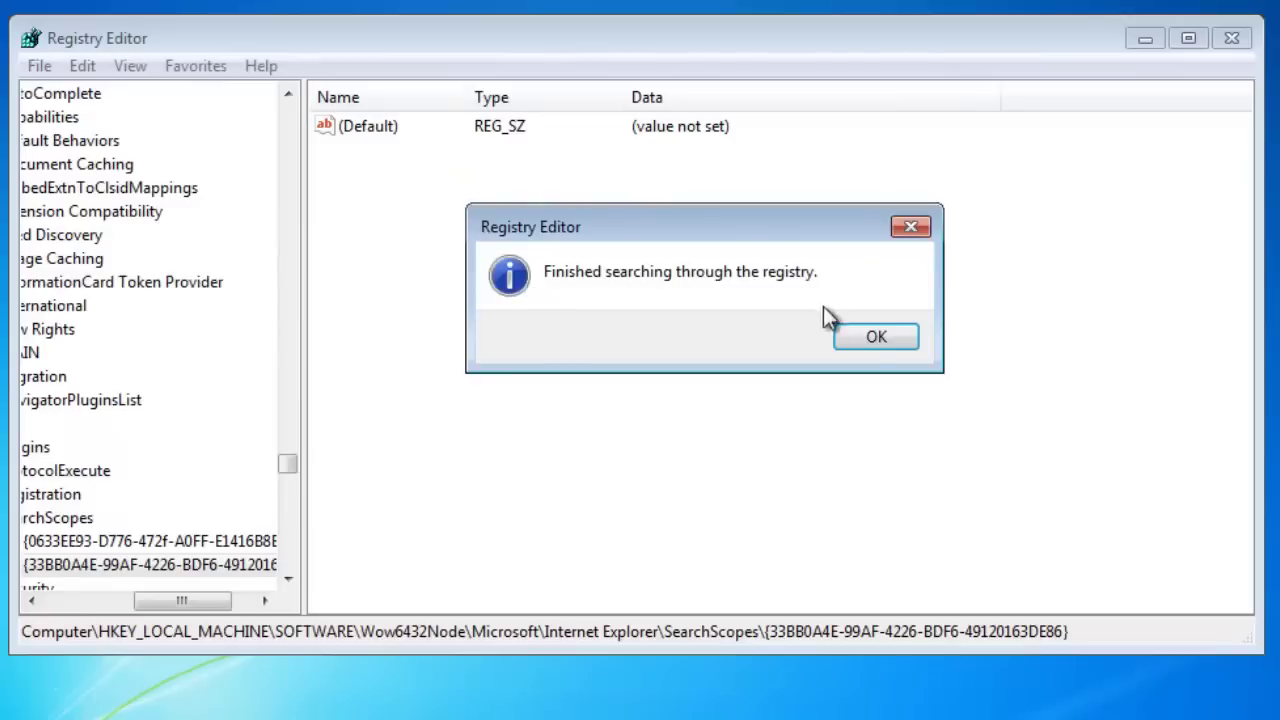
pyautogui.click(860, 334)
pyautogui.click(1229, 39)
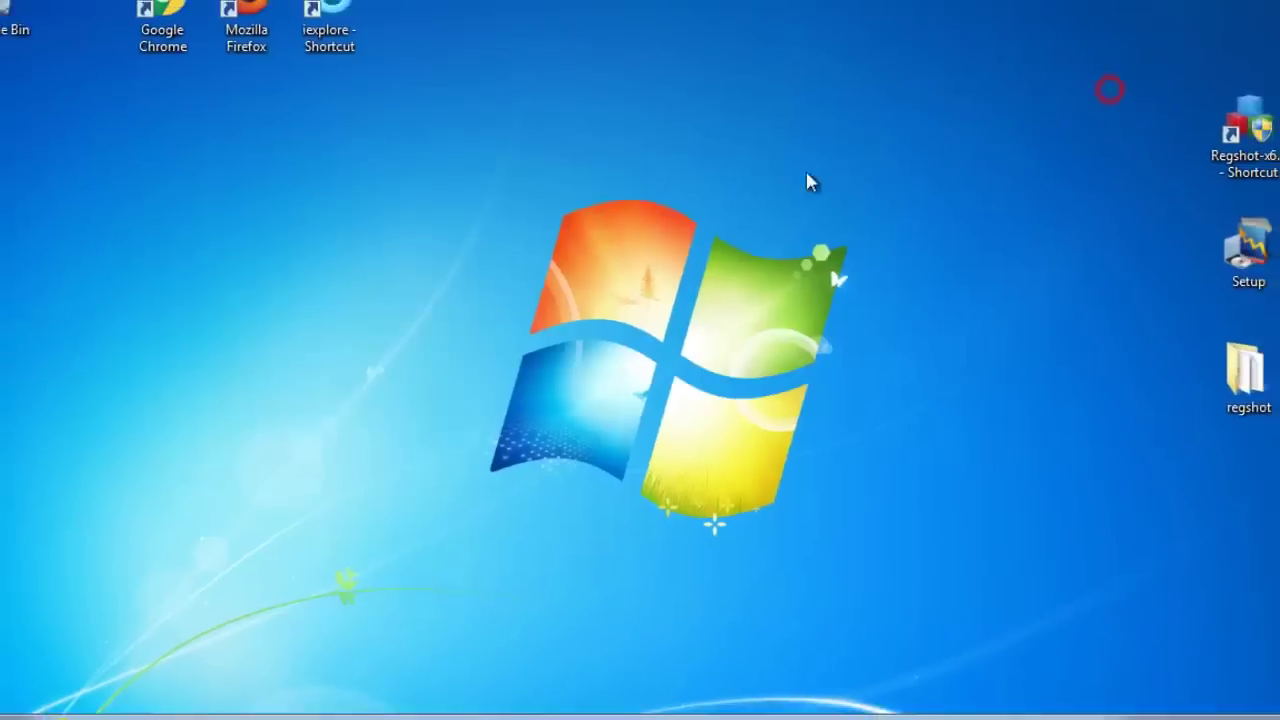